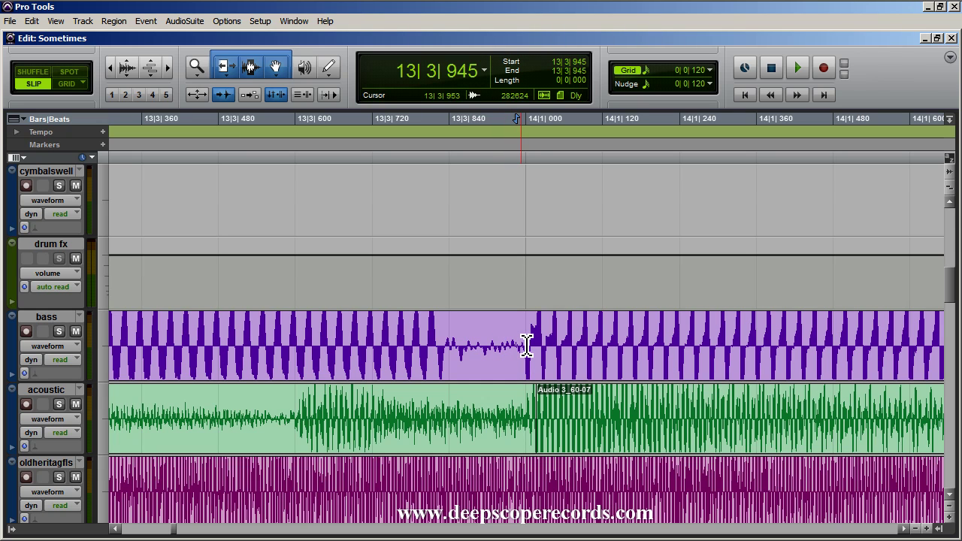
- Check the bass note attacks against the grid by stepping through transients from 13|3|953 to 17|1|009
click(526, 346)
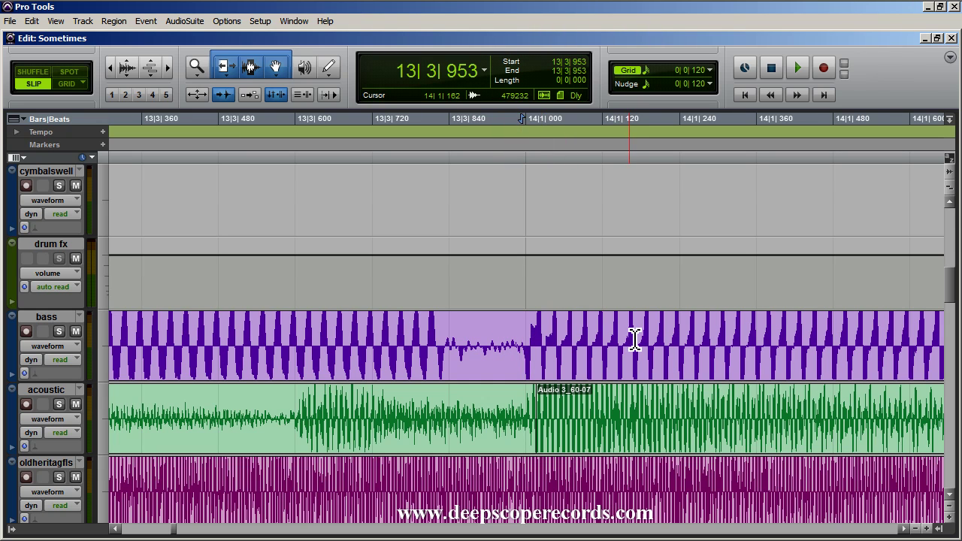
key(space)
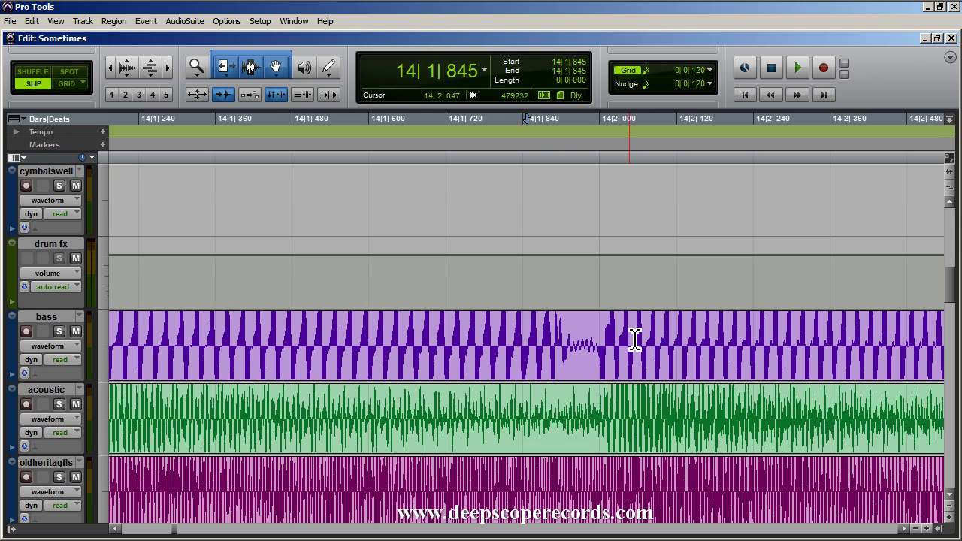
key(Tab)
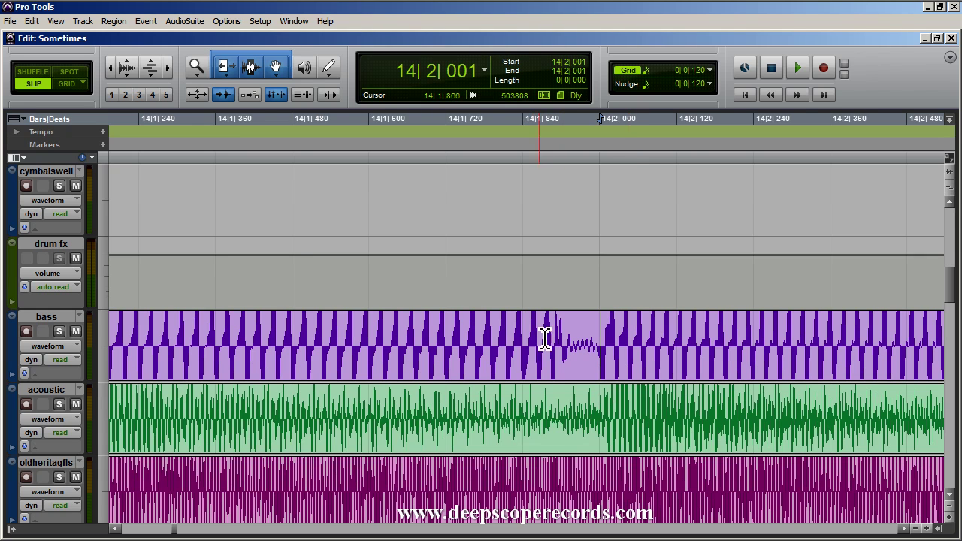
key(Tab)
key(Tab)
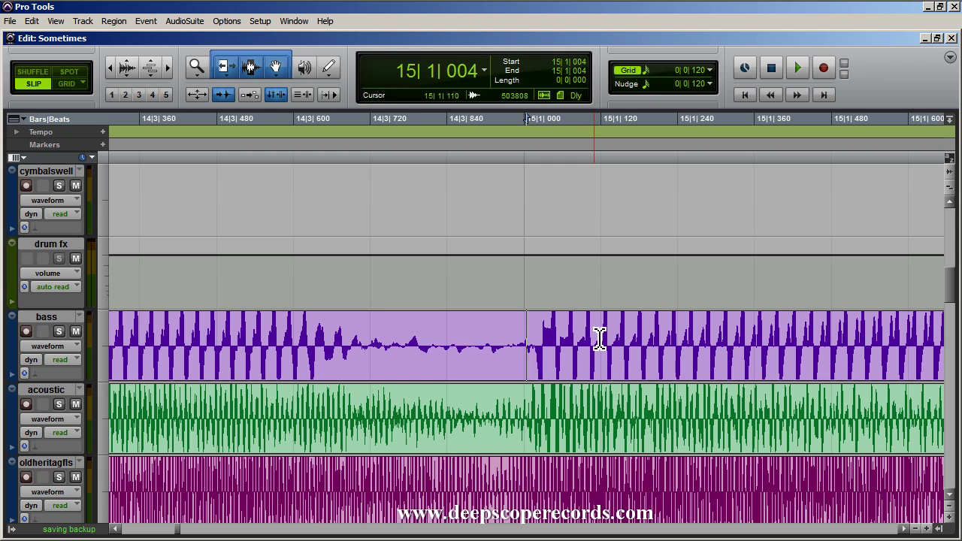
key(Tab)
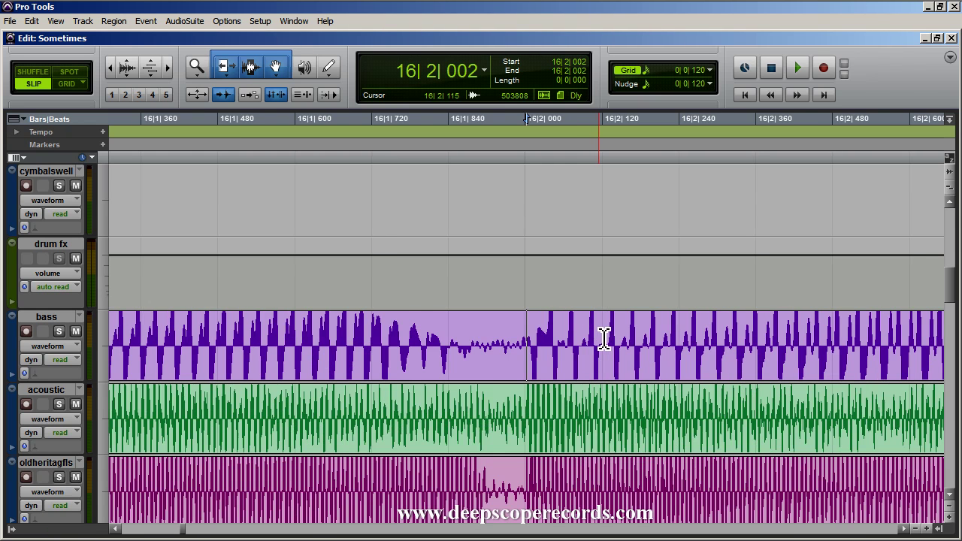
key(Tab)
key(Tab)
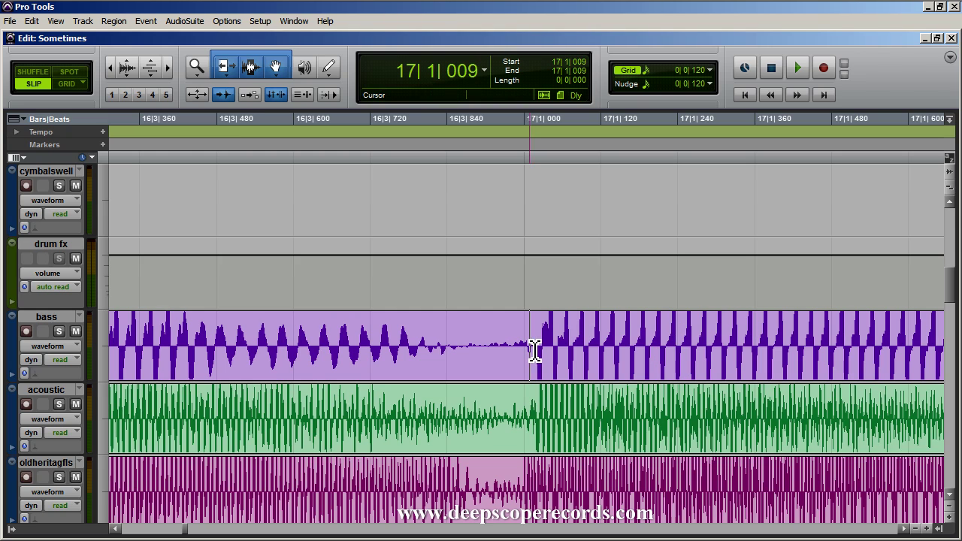
- Separate the bass clip at the 18|1 note, align it to the beat, and crossfade the join from 17|3|929 to 17|3|948
key(ctrl+Tab)
key(Tab)
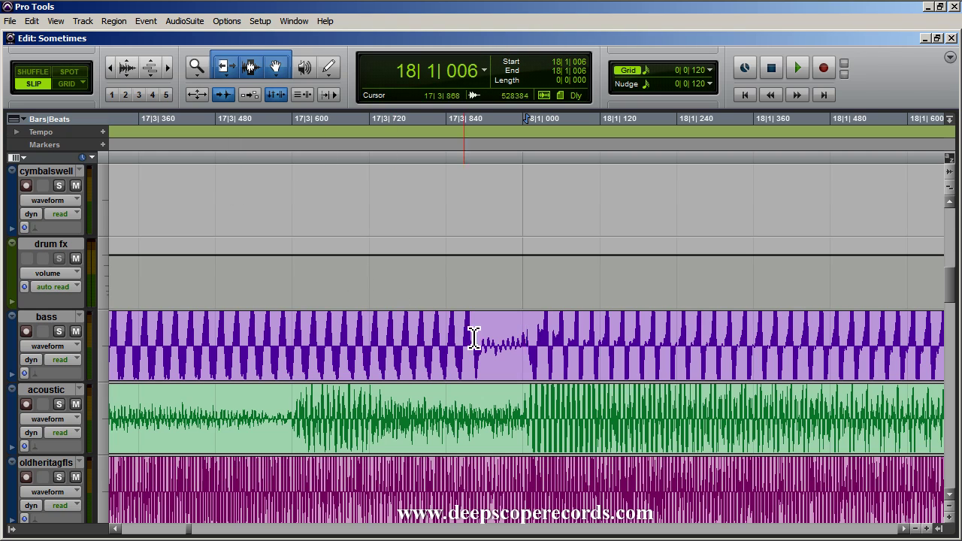
click(601, 361)
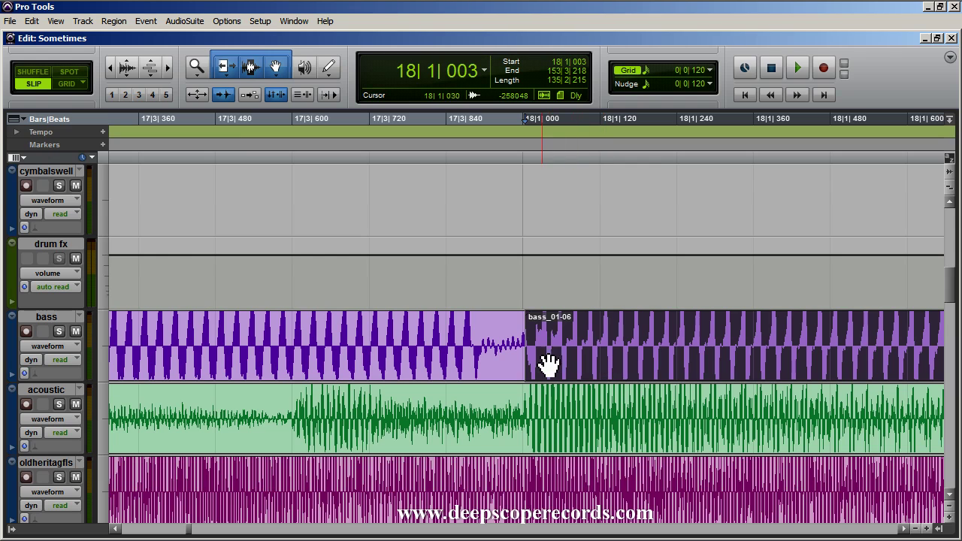
drag(533, 358, 503, 372)
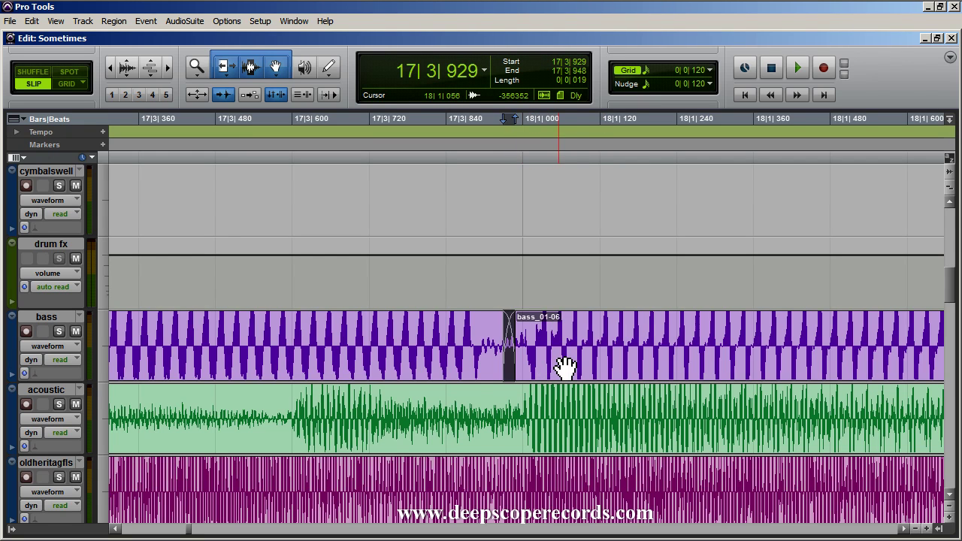
- Separate the bass clip before 20|3, shift the note onto the beat, and crossfade the join from 20|2|917 to 20|2|938
key(space)
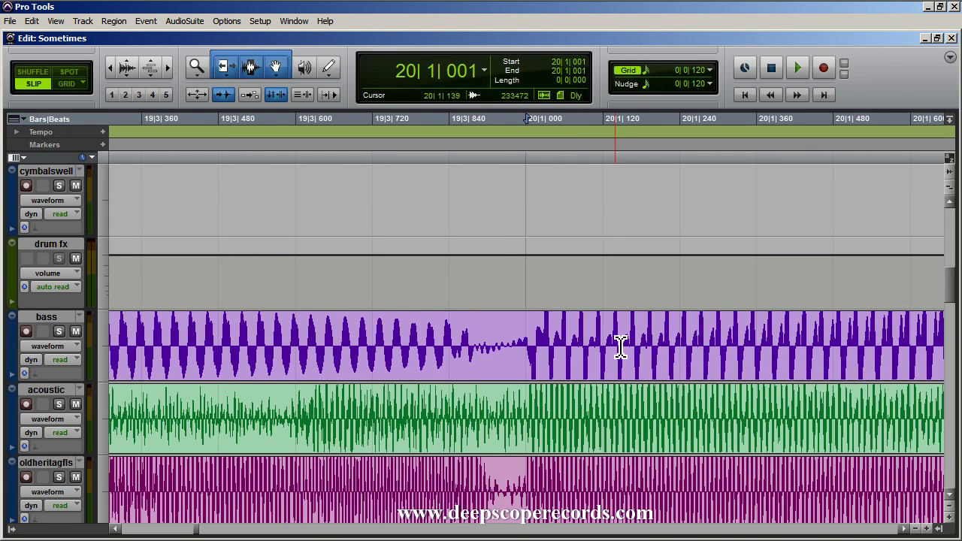
key(space)
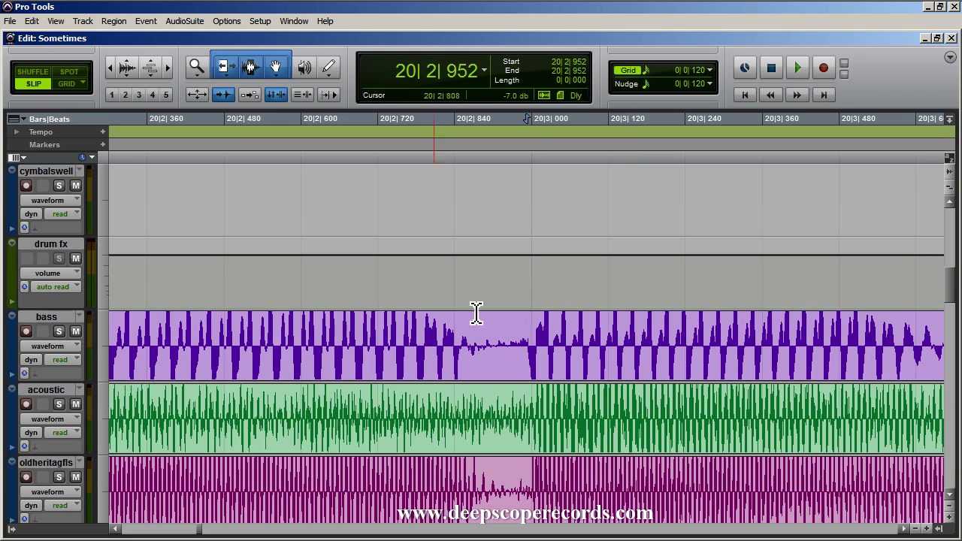
click(614, 366)
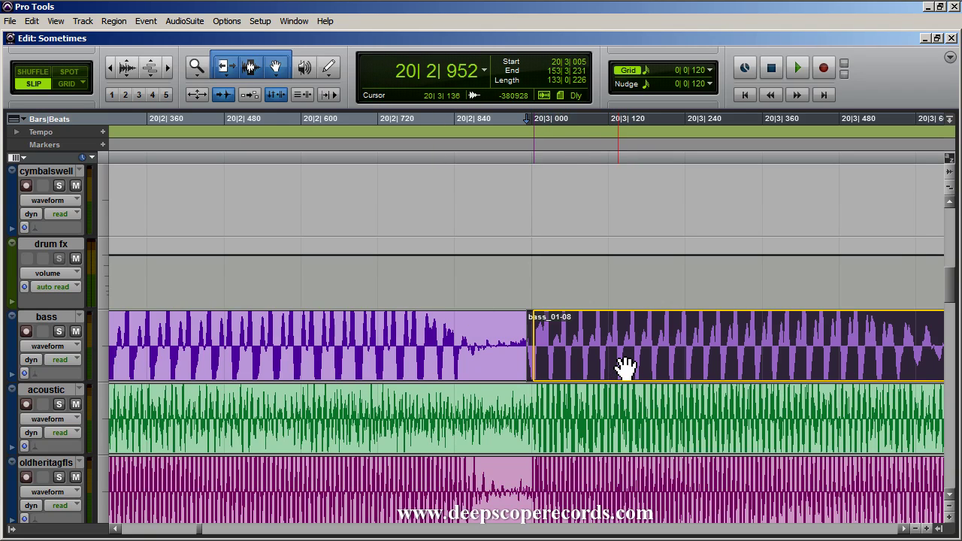
mouse_move(533, 363)
mouse_down()
mouse_move(518, 362)
mouse_move(517, 382)
mouse_up()
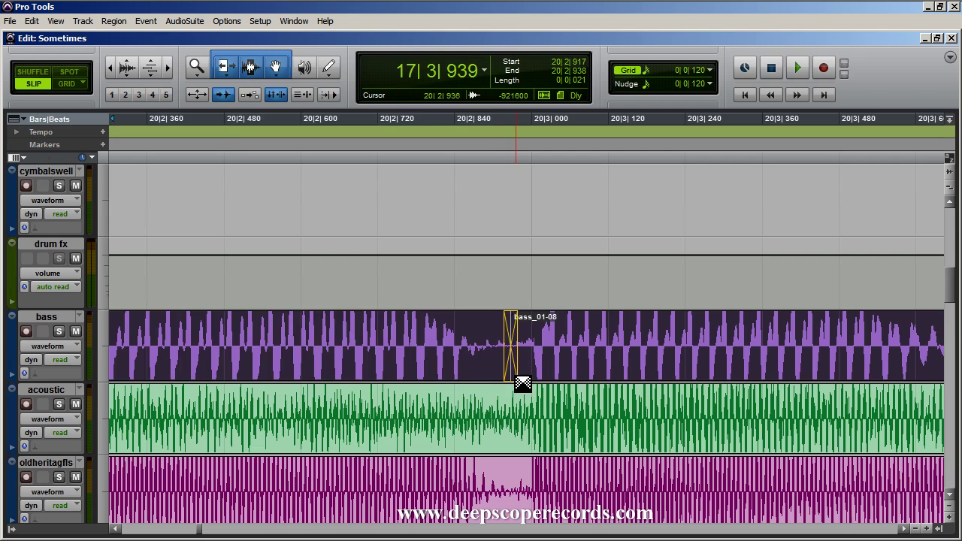
- Step through the bass transients from 18|3|841 to the crossfade at 20|2|917 in a wider timeline view
click(584, 338)
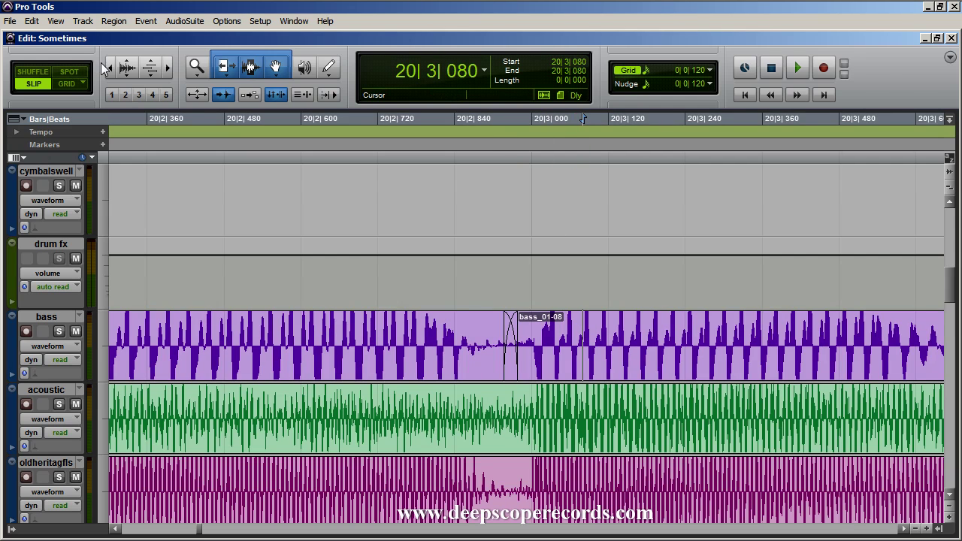
click(110, 67)
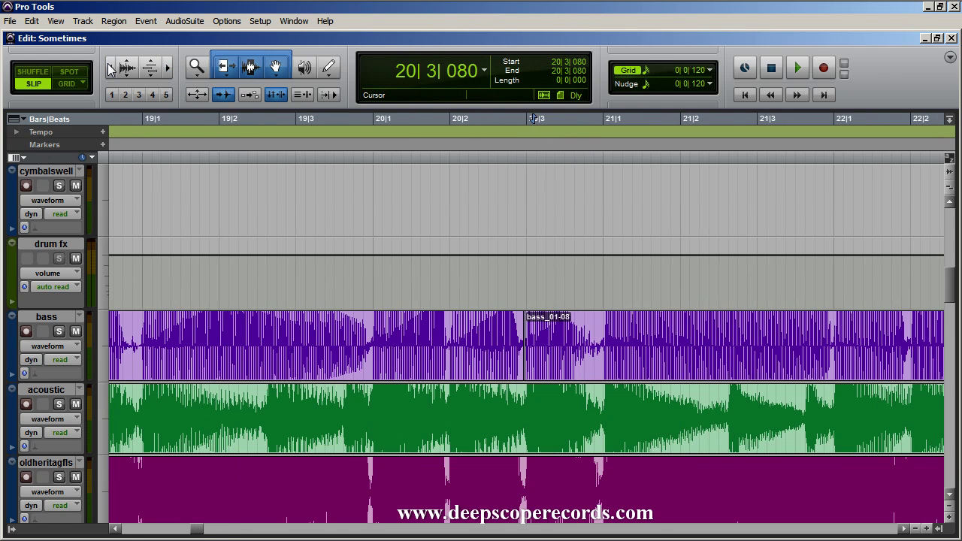
click(133, 330)
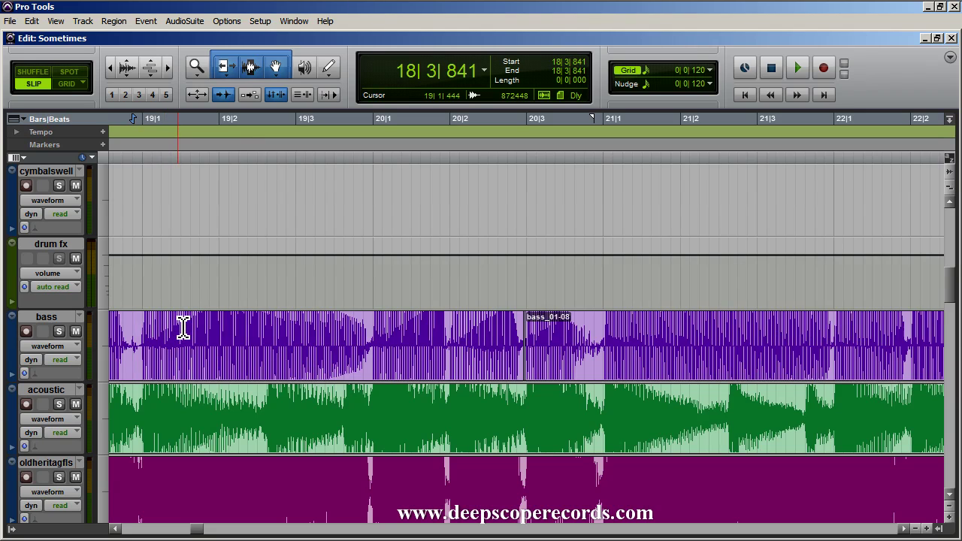
key(Tab)
key(Tab)
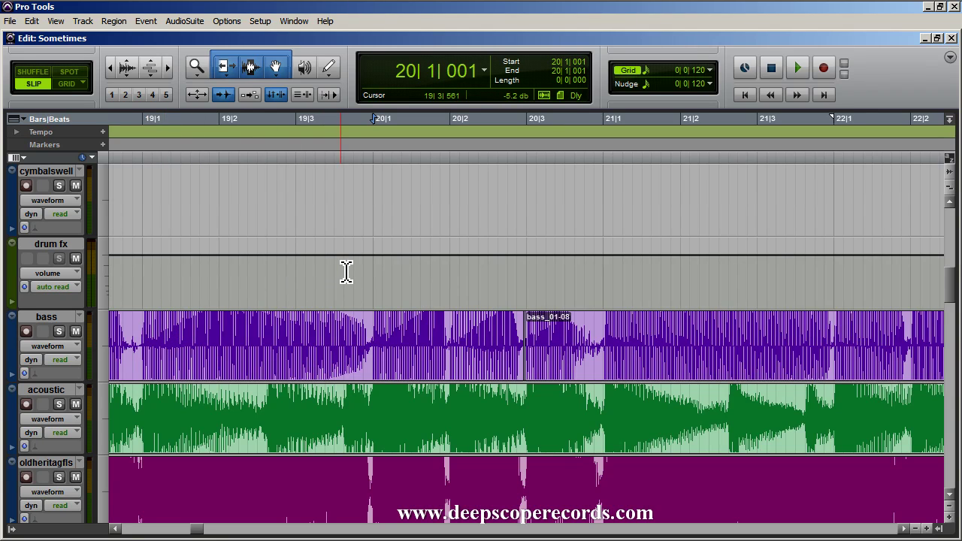
key(Tab)
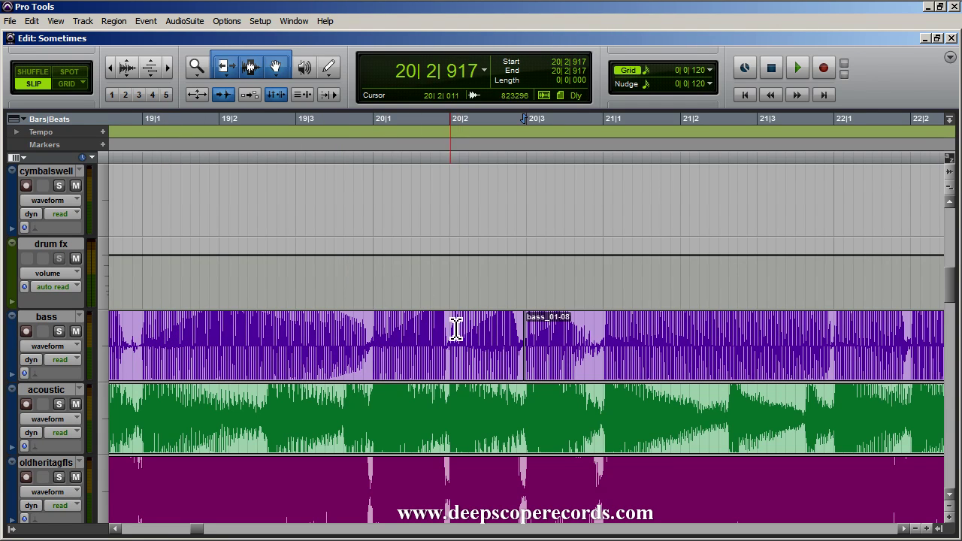
click(367, 335)
key(Tab)
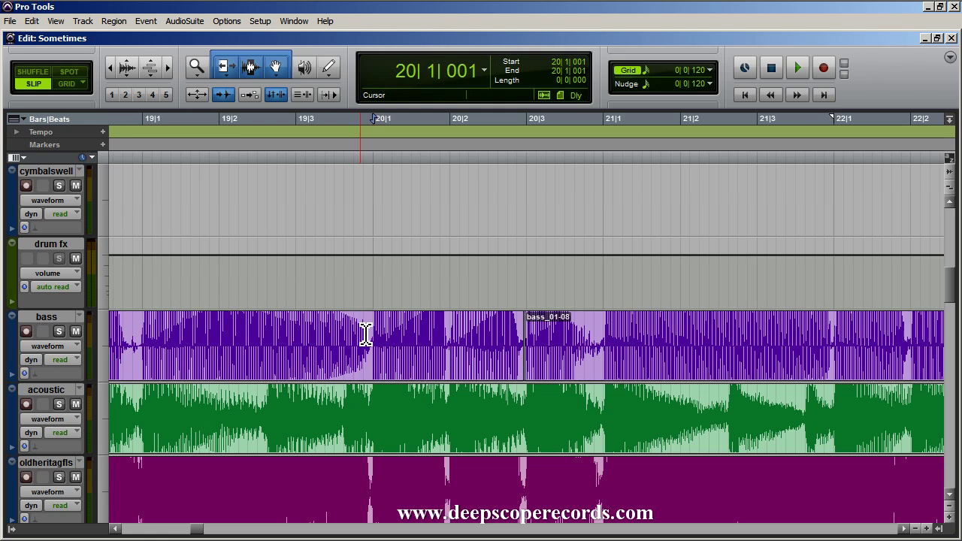
key(Tab)
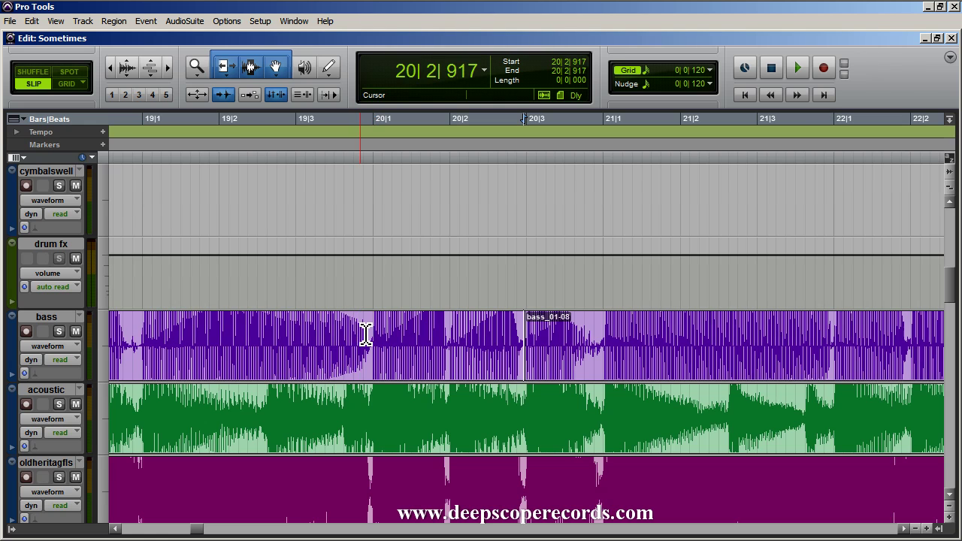
- Inspect the bass note at 20|2 up close with reduced waveform height, placing the edit cursor at 20|2|004
click(453, 334)
click(168, 68)
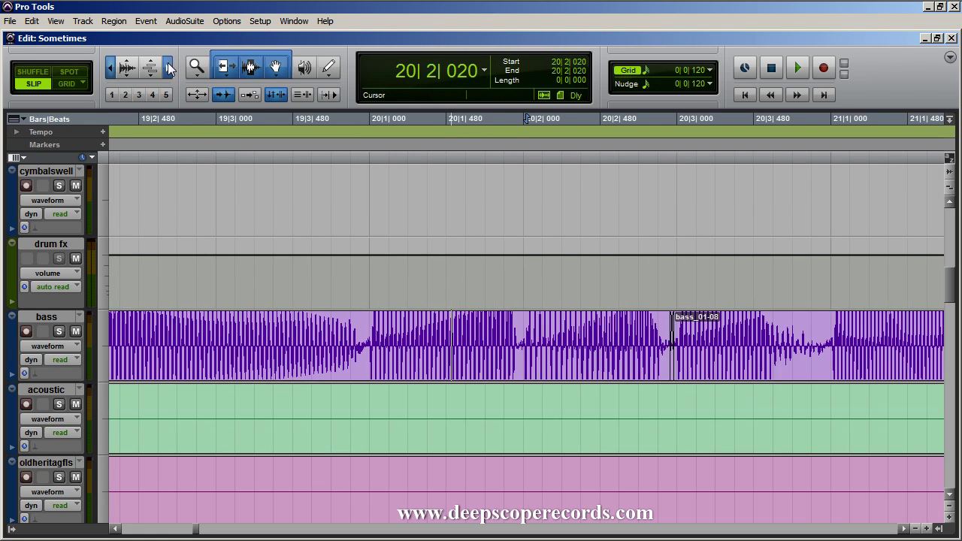
click(168, 67)
click(127, 79)
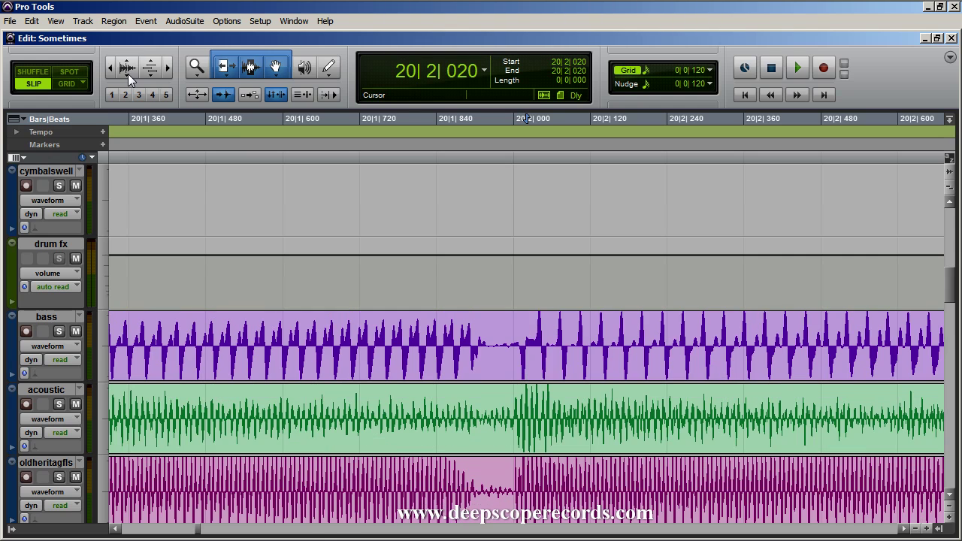
click(516, 350)
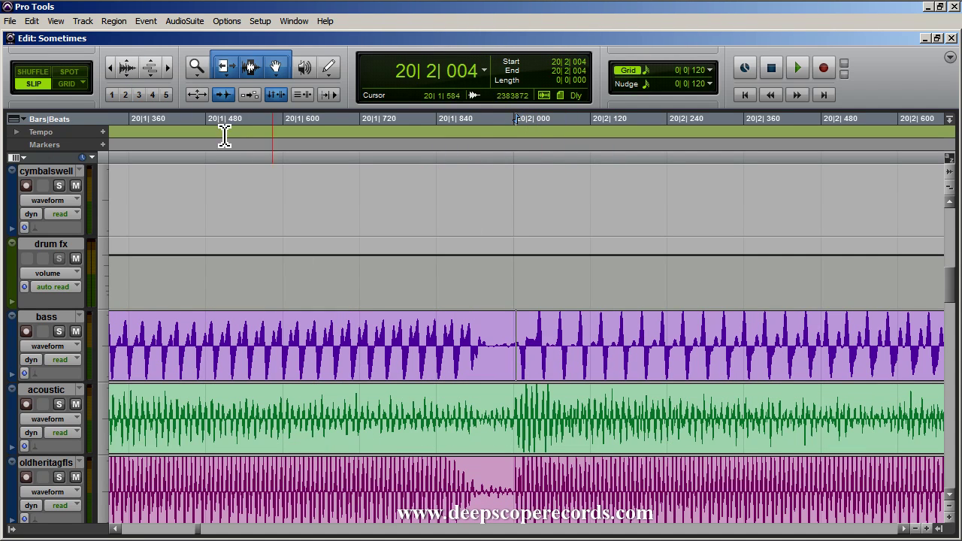
- Check the bass transients by stepping from 19|1 through to the note at 22|3|009
click(111, 70)
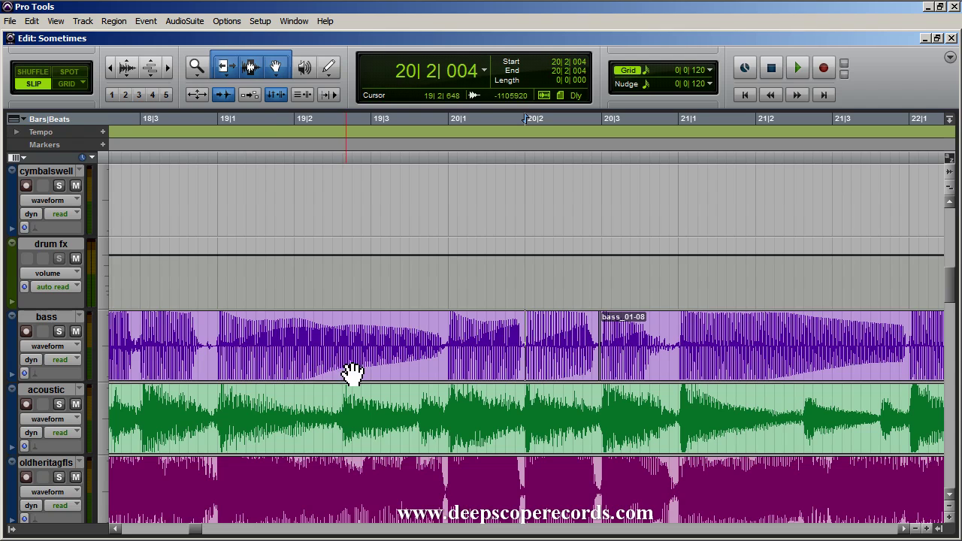
click(218, 334)
key(Tab)
key(Tab)
key(Tab)
key(Tab)
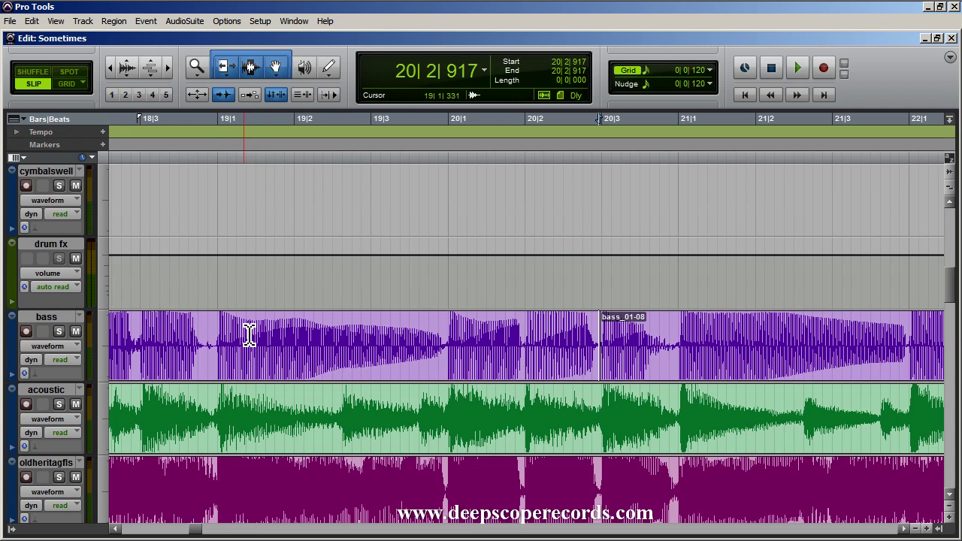
key(Tab)
key(Tab)
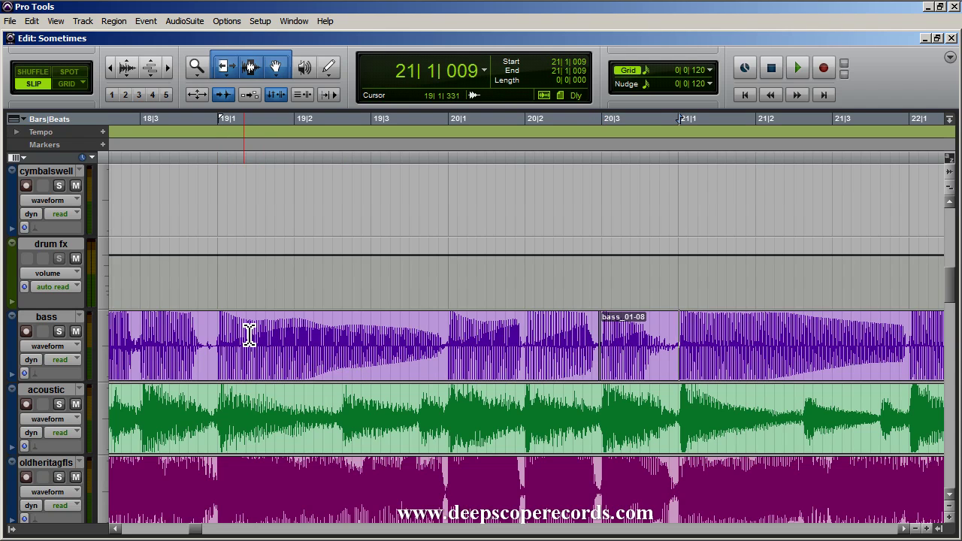
key(Tab)
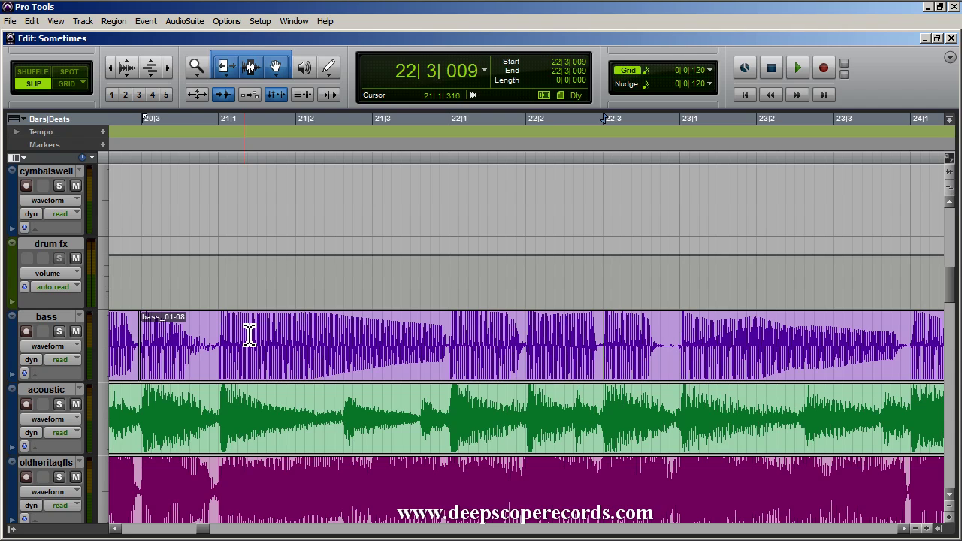
- Recheck the bass transients from just before 21|1 to 22|3, and place the edit cursor at 22|3|941
click(210, 339)
key(Tab)
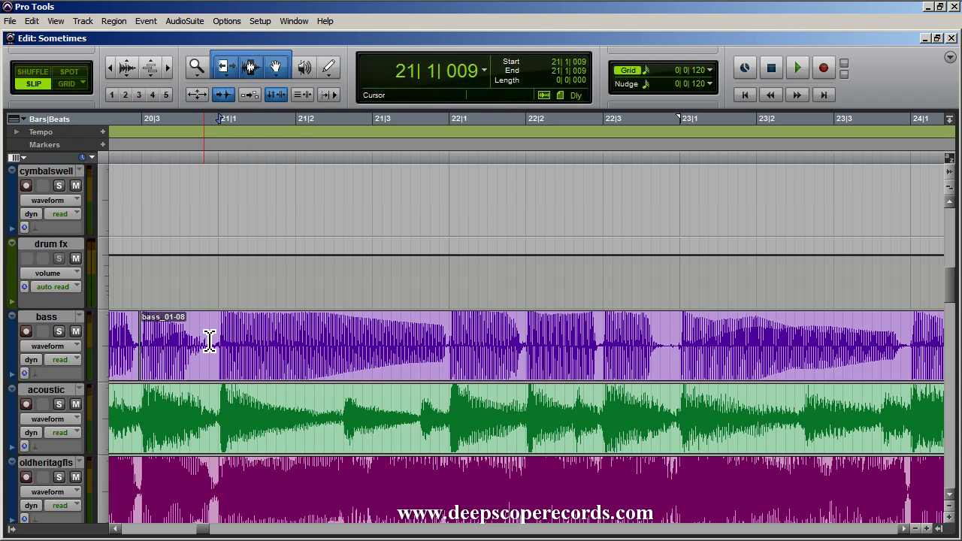
key(Tab)
key(Tab)
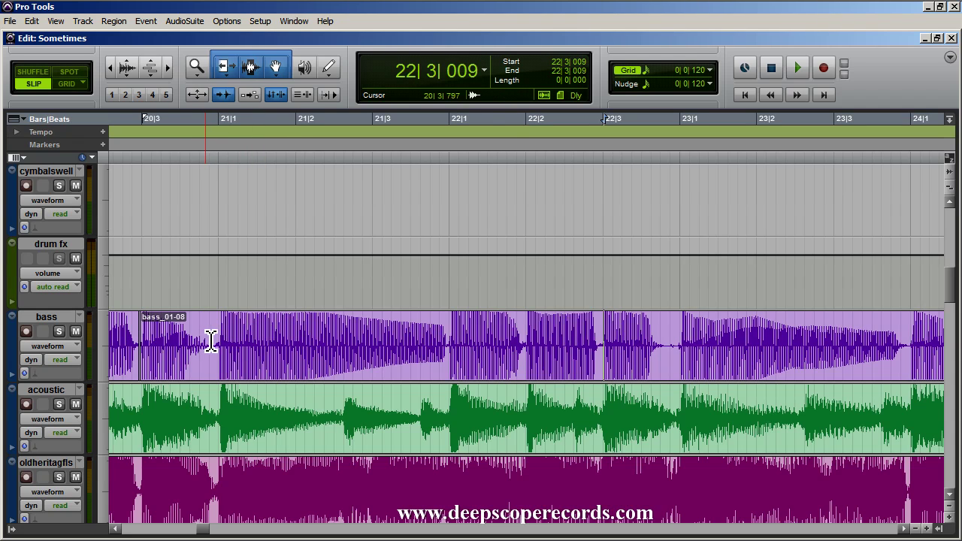
click(527, 340)
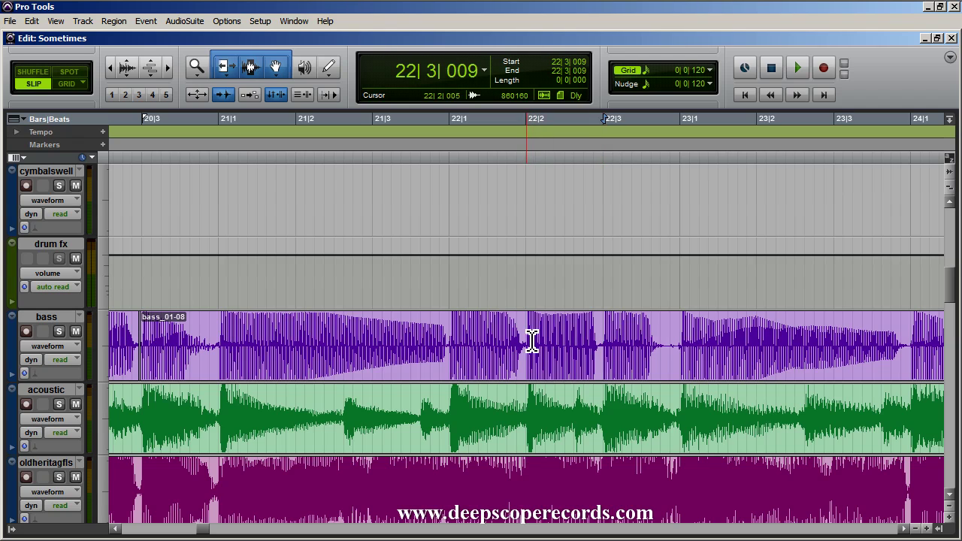
click(679, 337)
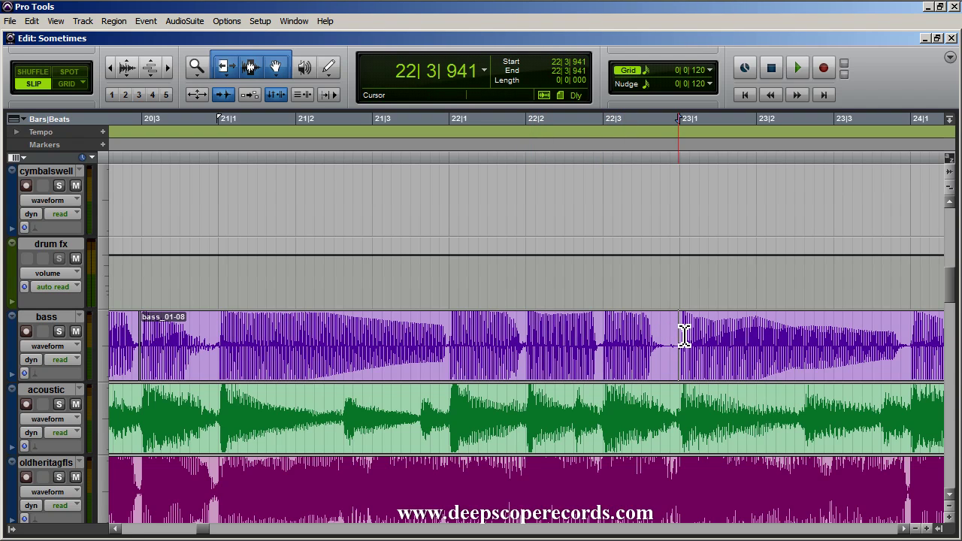
- Step through the bass transients forward from 20|3|957 to 22|2|003, and back to 20|3|001
click(221, 336)
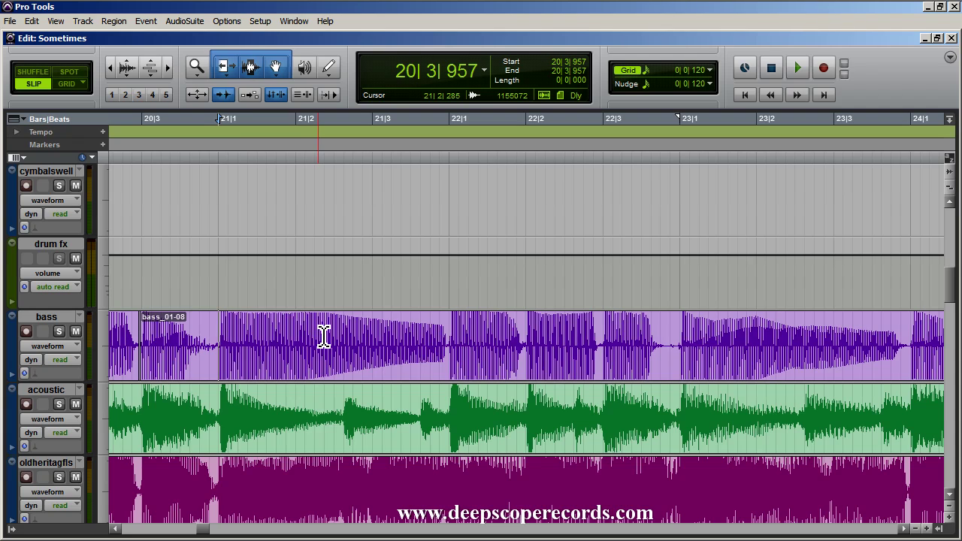
key(Tab)
key(Tab)
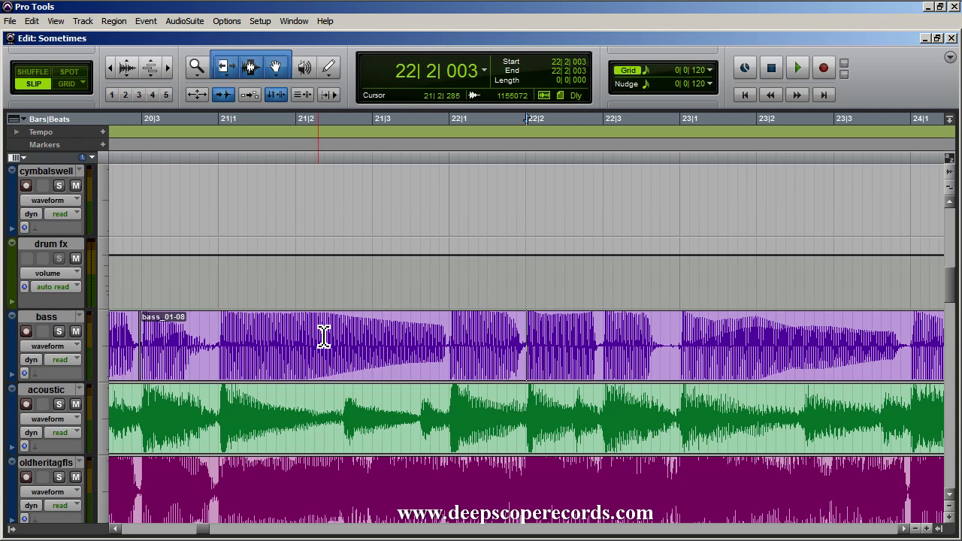
key(ctrl+Tab)
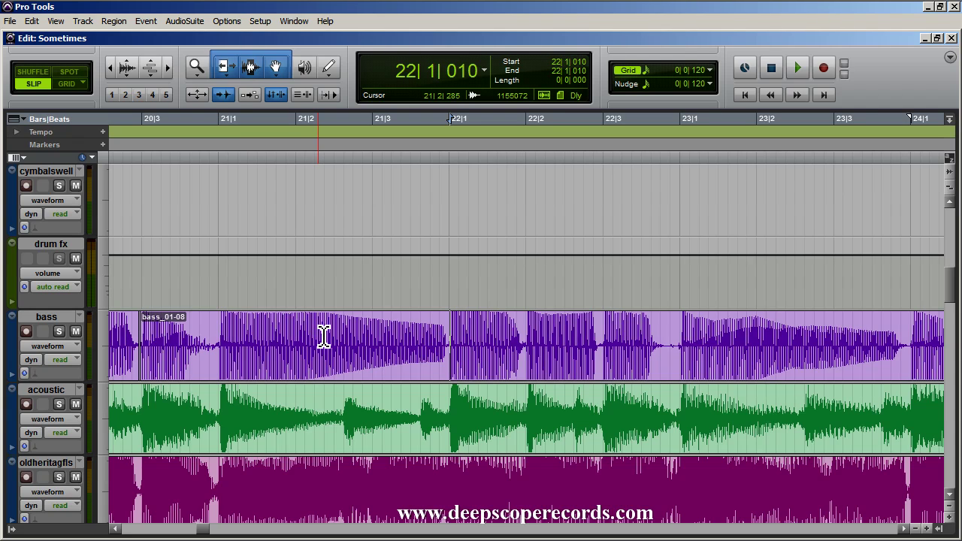
key(ctrl+Tab)
key(ctrl+Tab)
key(ctrl+Tab)
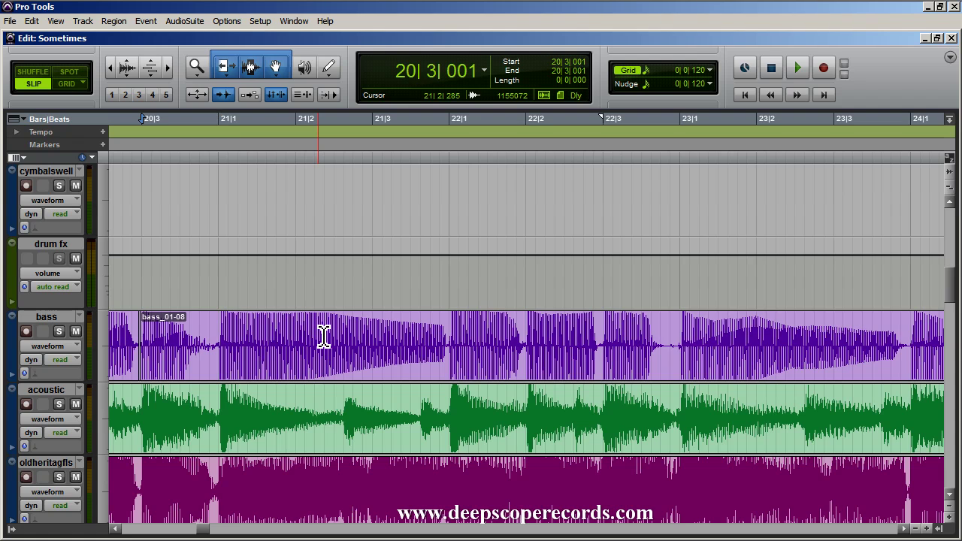
- Step back through the bass transients from 20|3|001 to 18|1|958
key(ctrl+Tab)
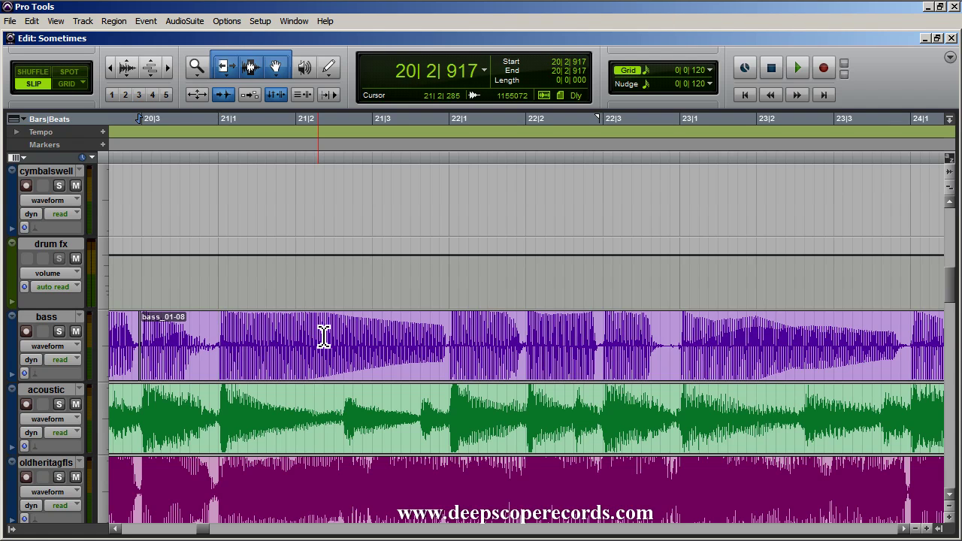
key(ctrl+Tab)
key(ctrl+Tab)
key(ctrl+Tab)
key(ctrl+Tab)
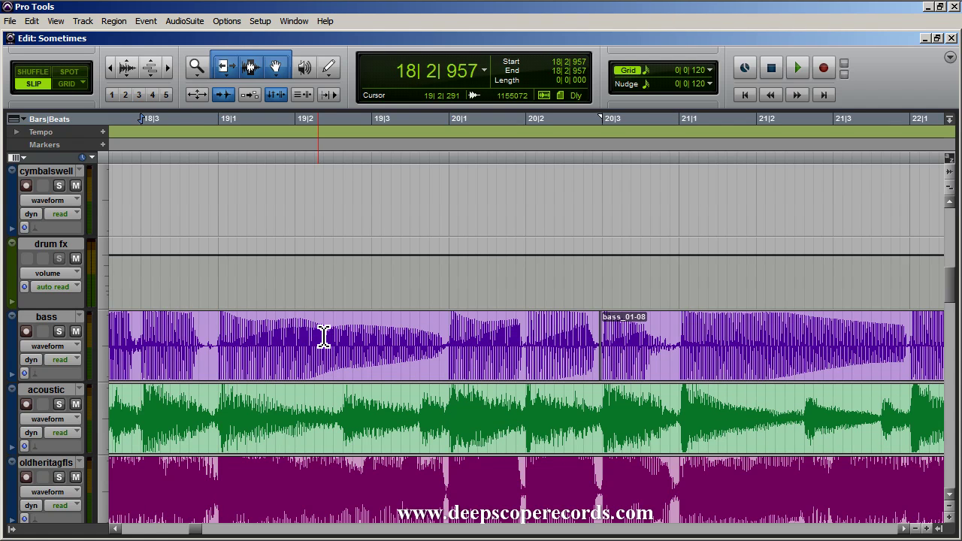
click(110, 67)
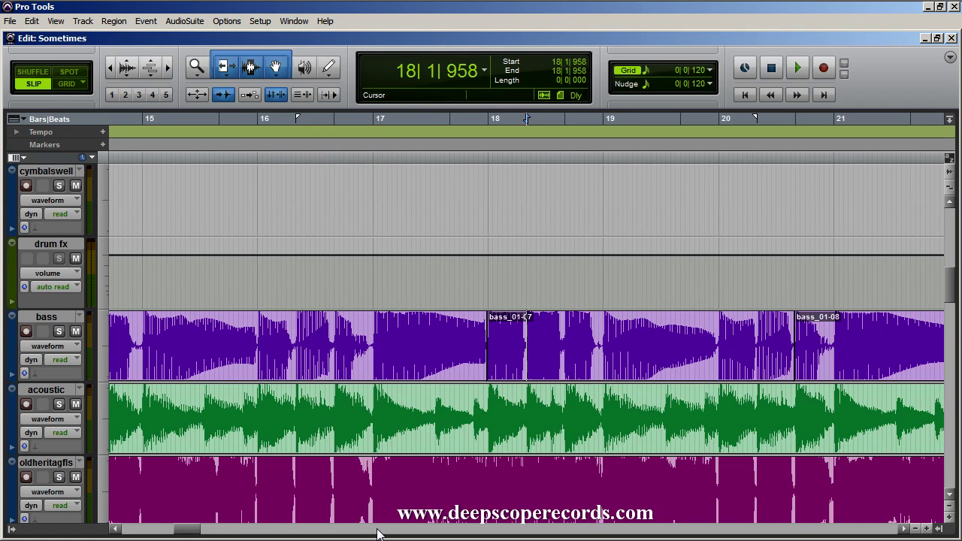
- Split the bass region at the note transient at 11|1|004
click(154, 531)
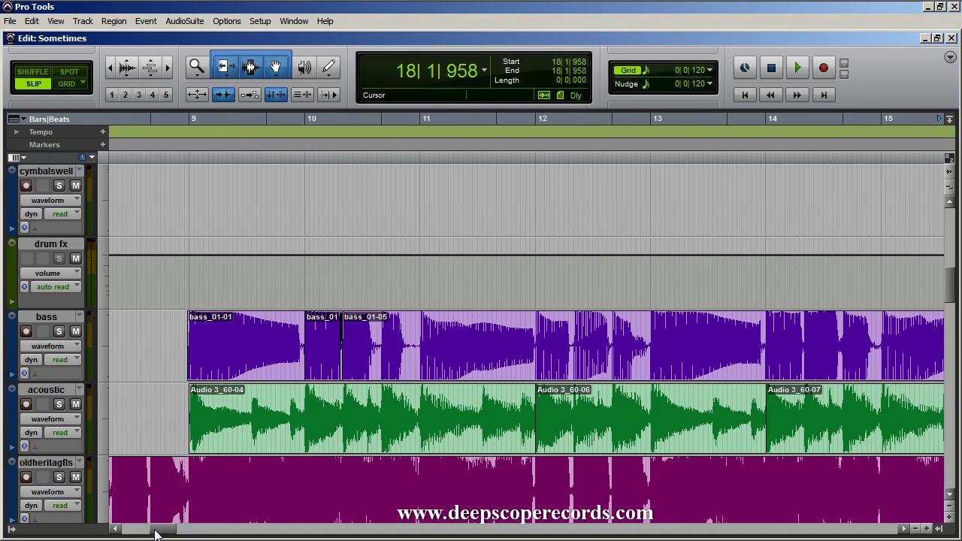
click(415, 339)
key(ctrl+e)
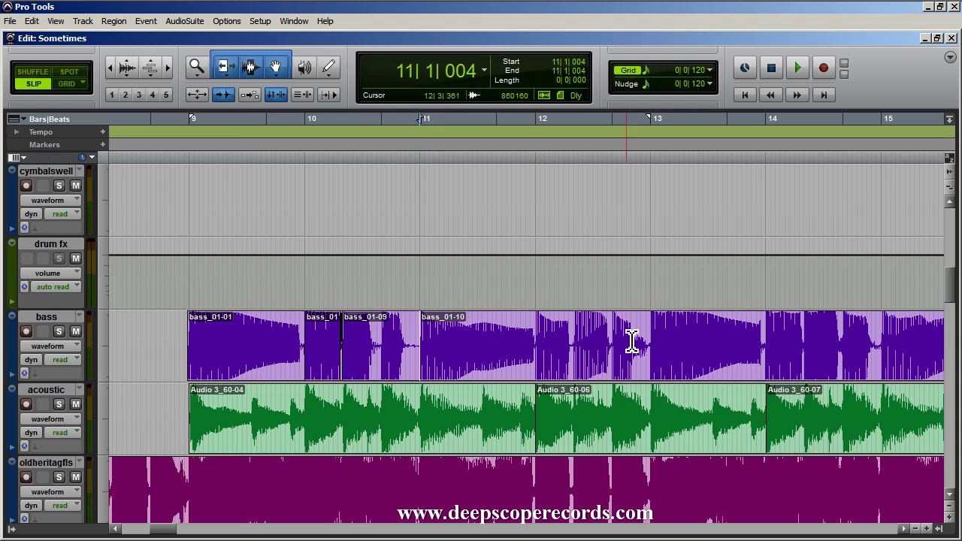
- Place the edit cursor at 13|3|945 on the bass track, and split the bass region at the transient at 31|1|011
click(764, 343)
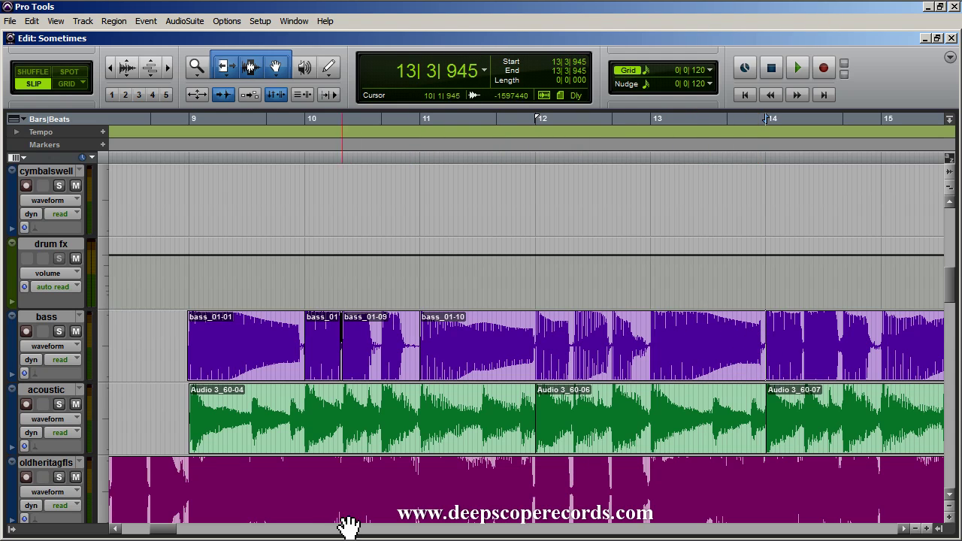
click(109, 67)
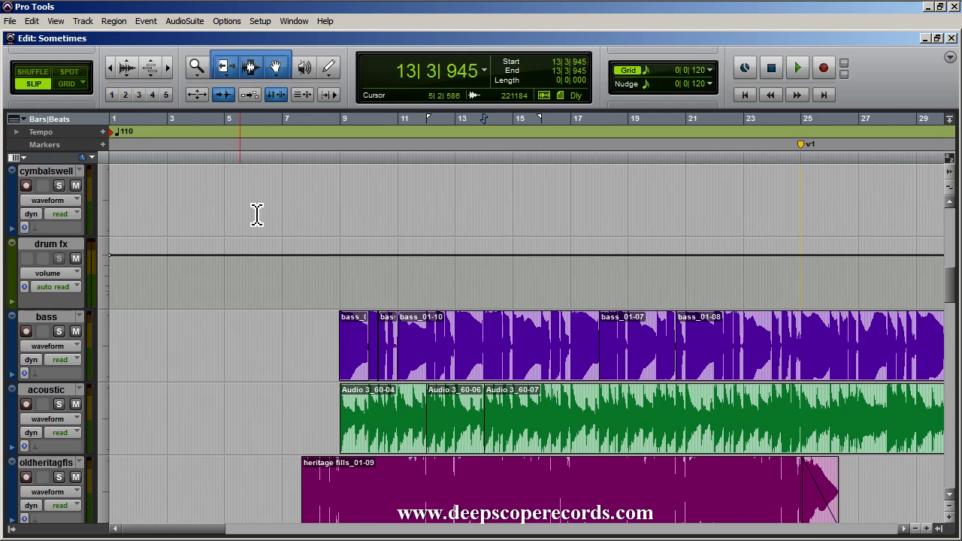
click(698, 529)
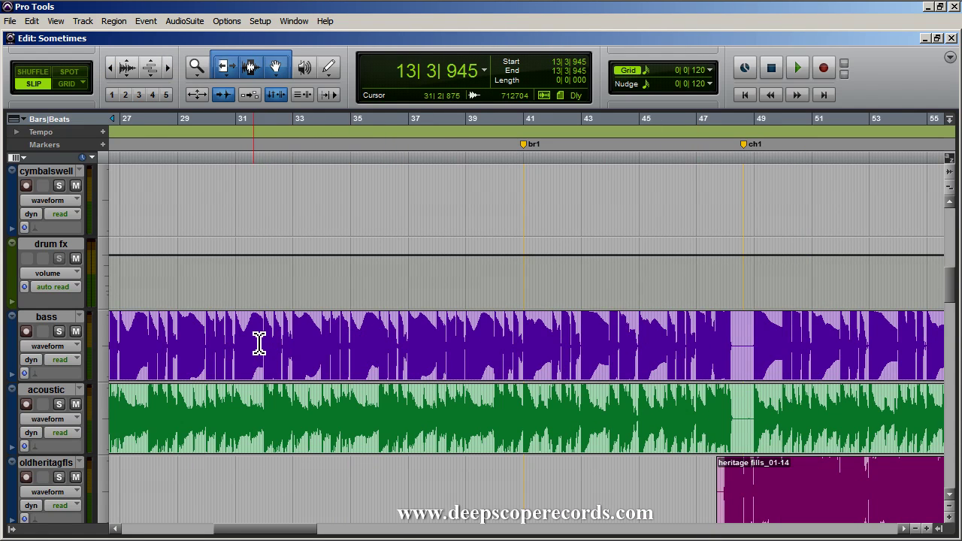
click(237, 340)
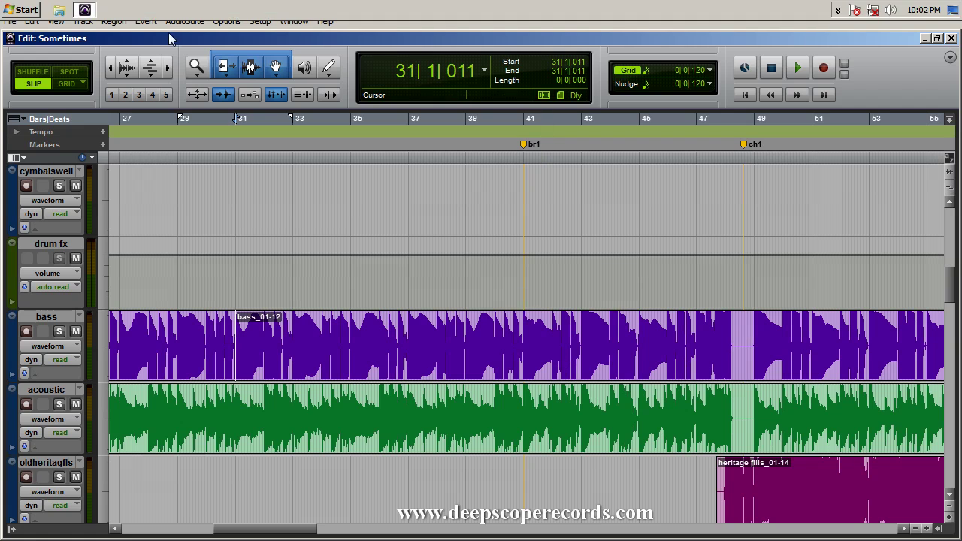
- Inspect the bass split at 31|1|011 up close against the bar line and neighbouring notes
click(167, 69)
click(167, 69)
click(167, 68)
click(166, 68)
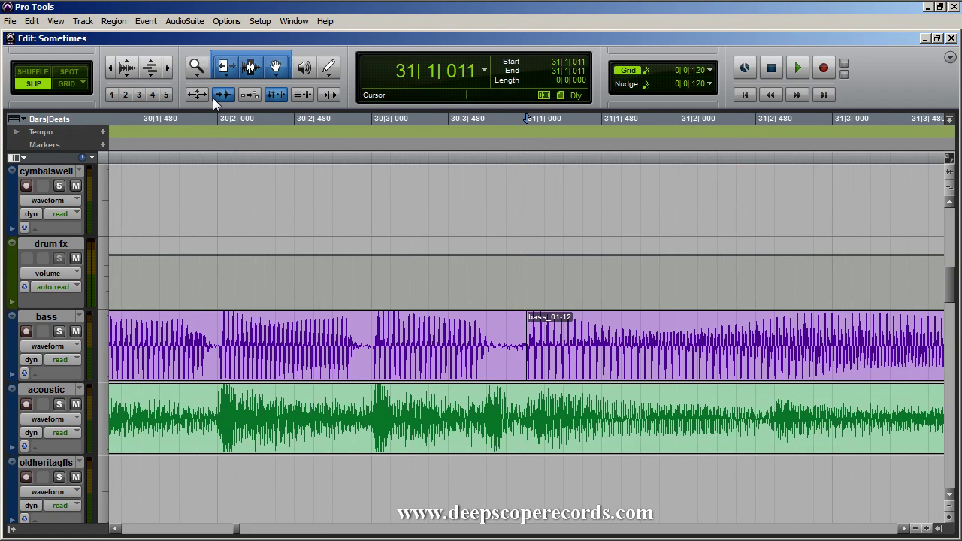
click(110, 68)
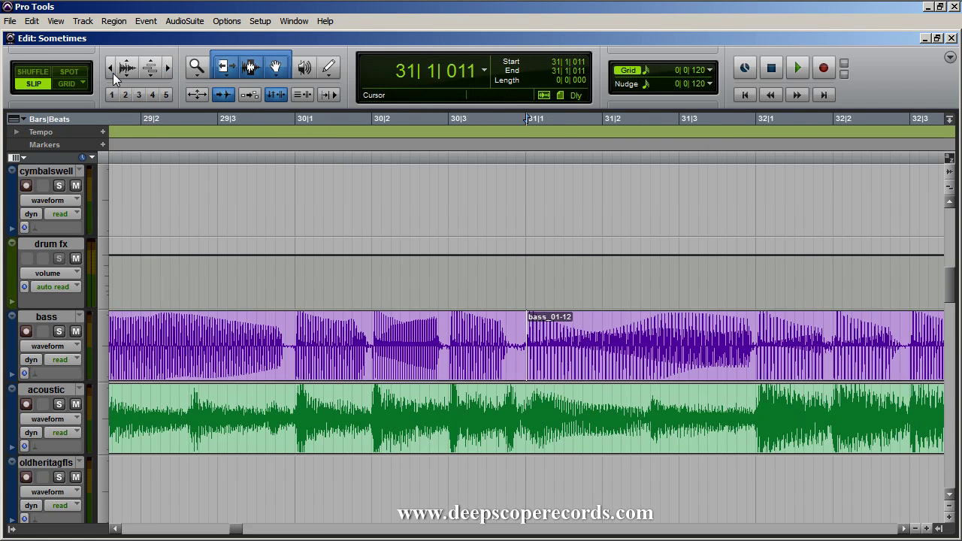
- Locate the last bass note's transient at 146|1|010 and view it within the song's ending
click(736, 378)
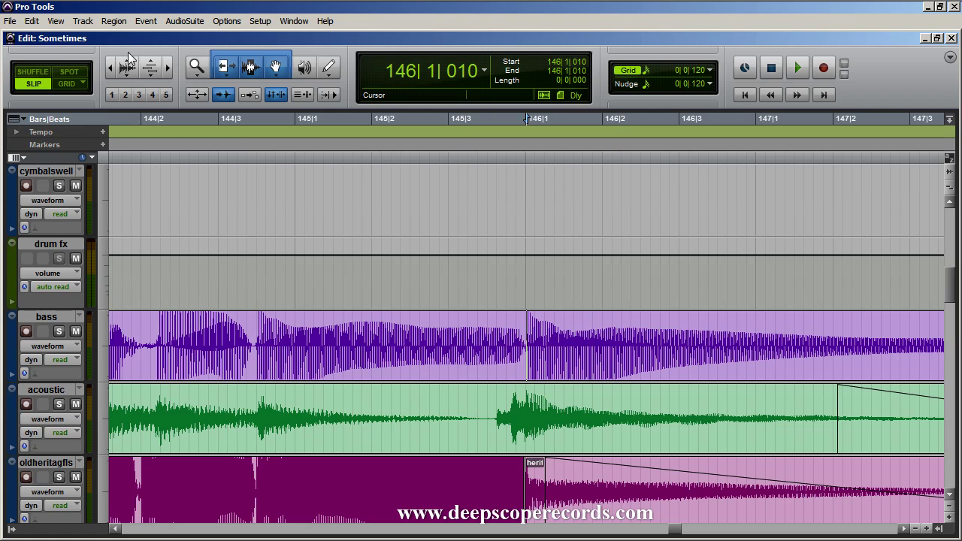
click(112, 66)
click(111, 66)
click(111, 66)
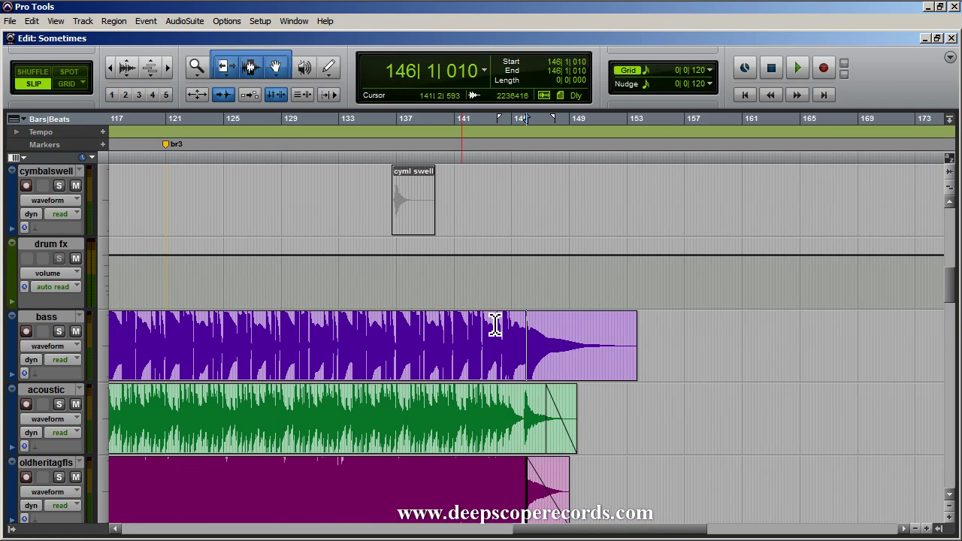
click(111, 67)
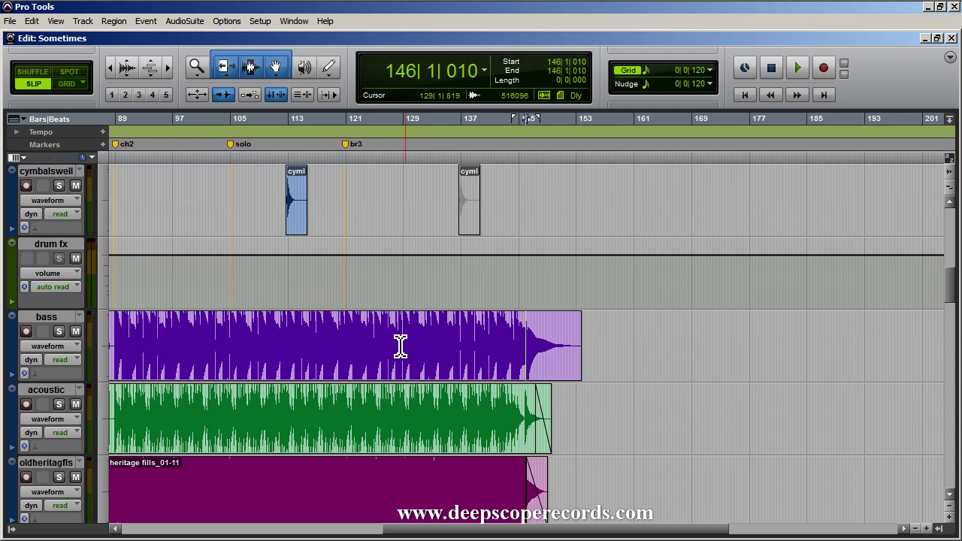
- Review the bass track across the whole song, select its region starting at 31|1|011, and return the edit cursor to 146|1|010
drag(399, 535, 270, 535)
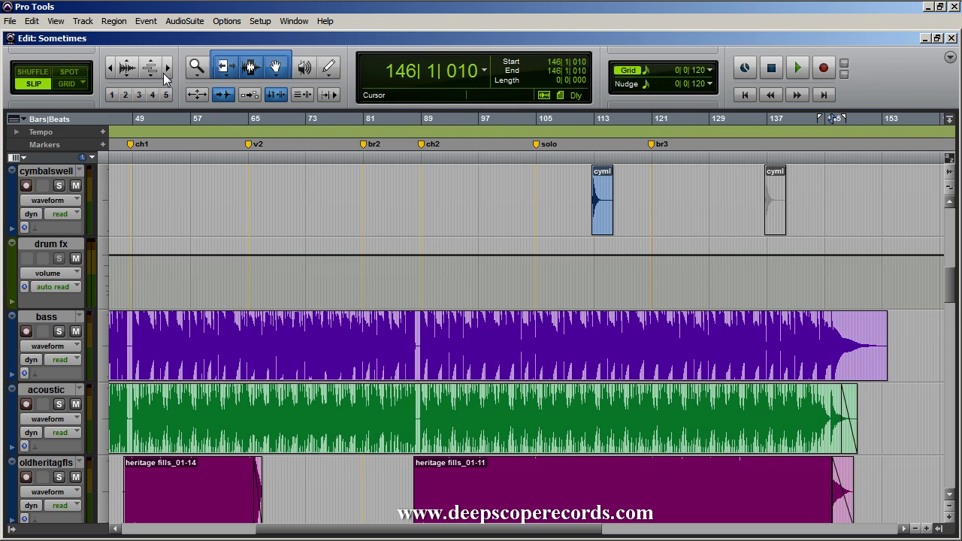
click(111, 68)
click(110, 68)
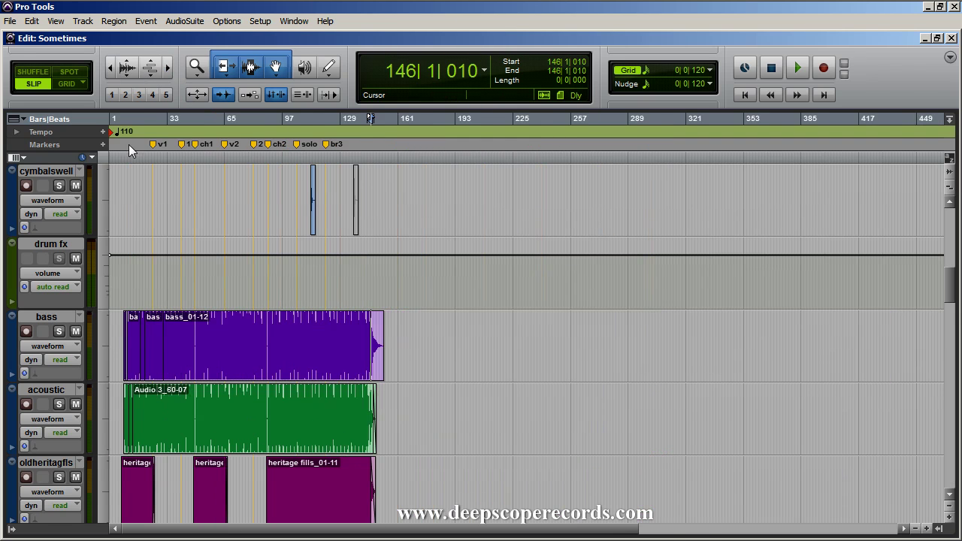
click(168, 67)
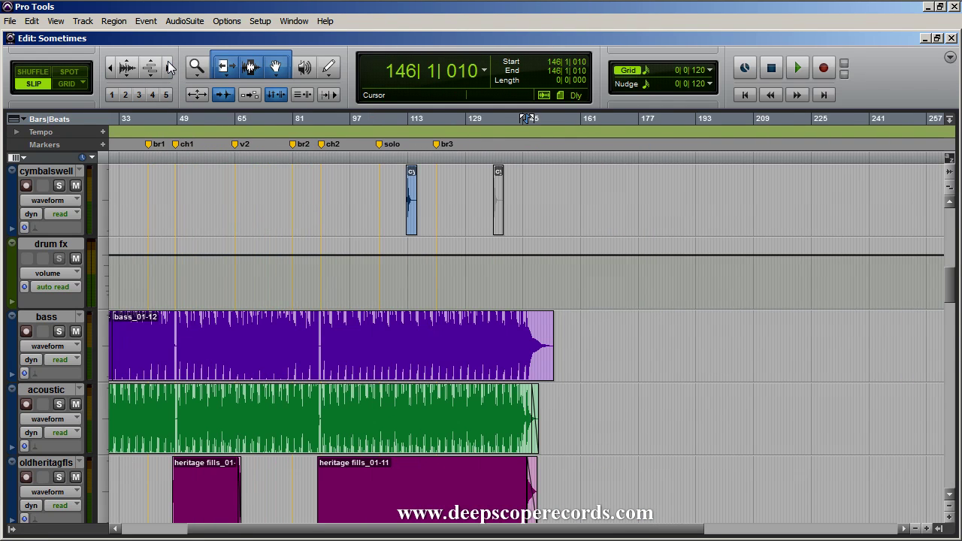
drag(315, 535, 301, 526)
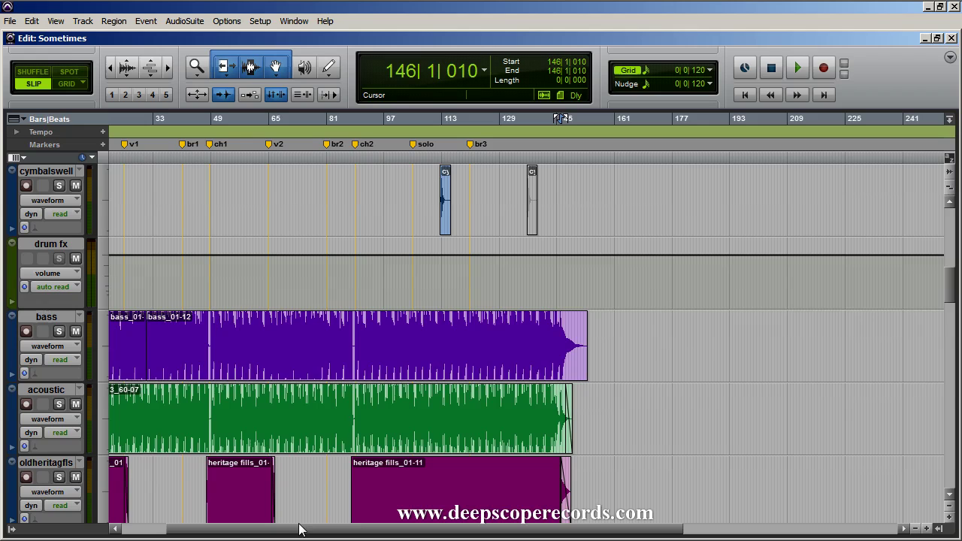
click(376, 379)
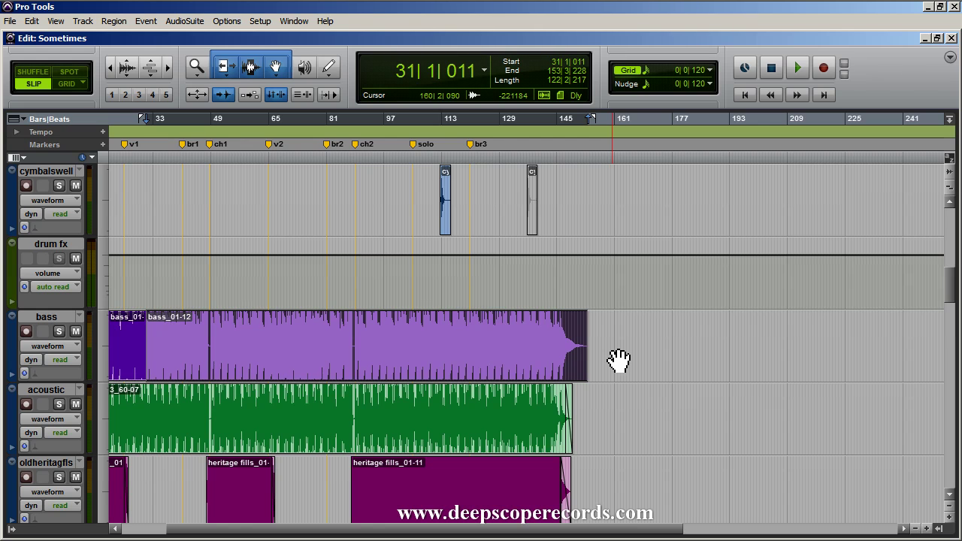
key(Tab)
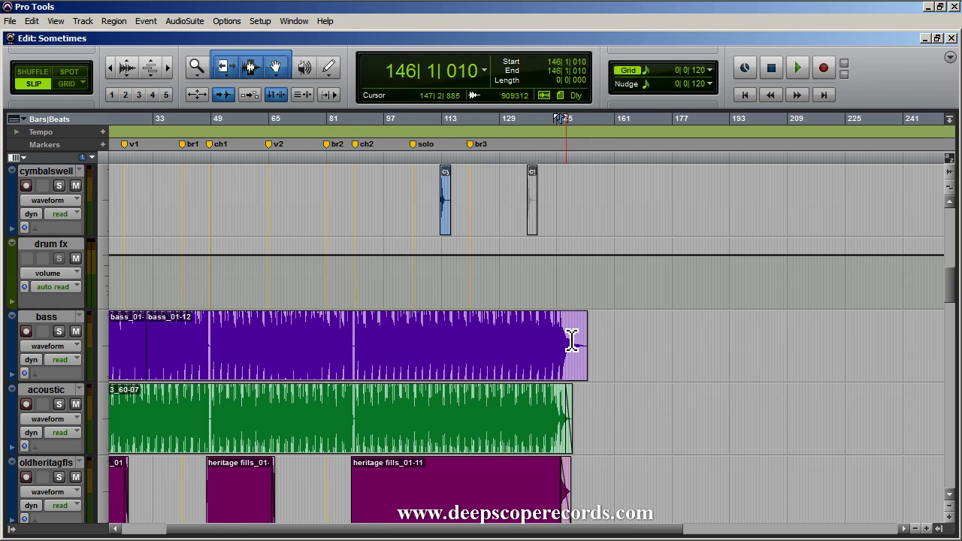
- Step to 65|3|323 on the oldheritagfls track, try splitting its last long region at 144|1|272, and place the cursor at 140|1|378
click(480, 518)
click(262, 517)
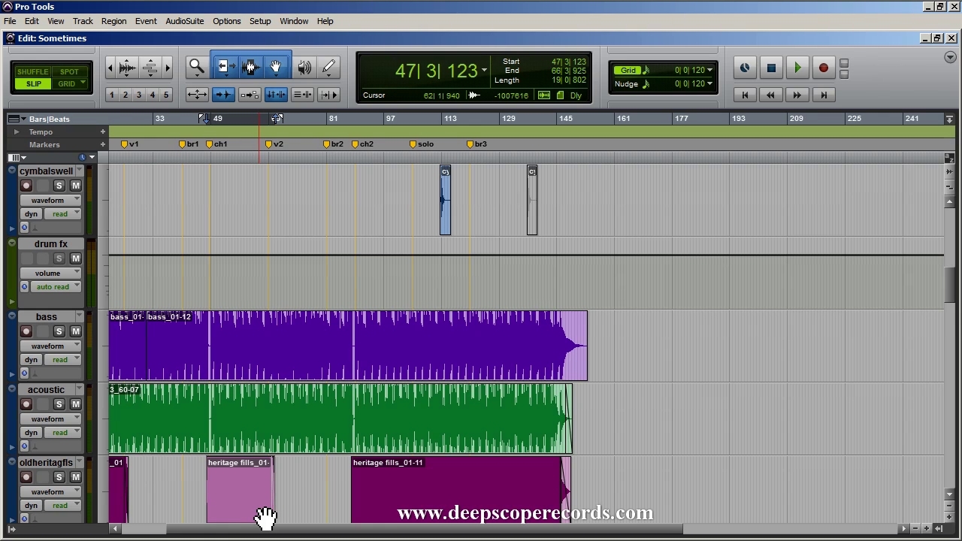
key(Tab)
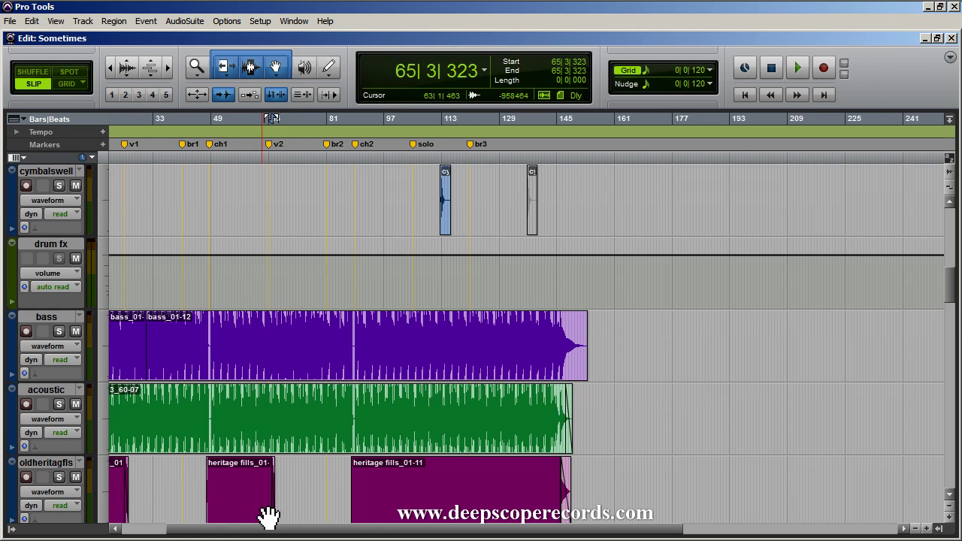
click(558, 482)
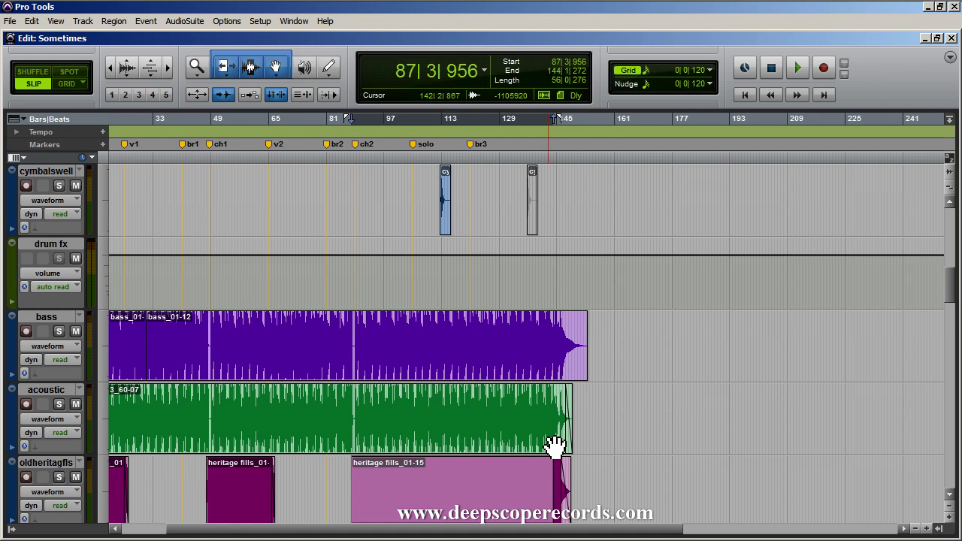
click(543, 476)
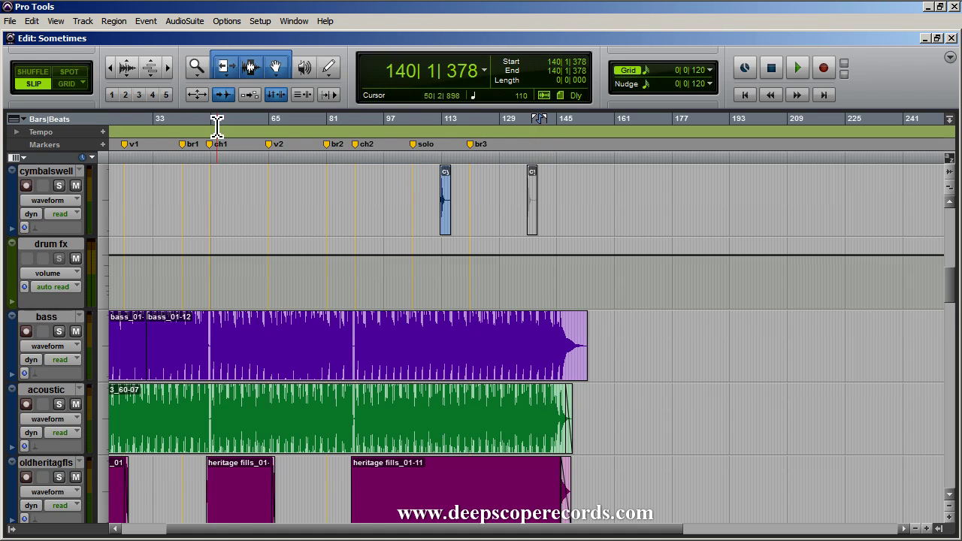
- With reduced waveform height, step the edit cursor through the acoustic track's closing fade boundaries at 147|2|059 and 149|2|682
click(166, 76)
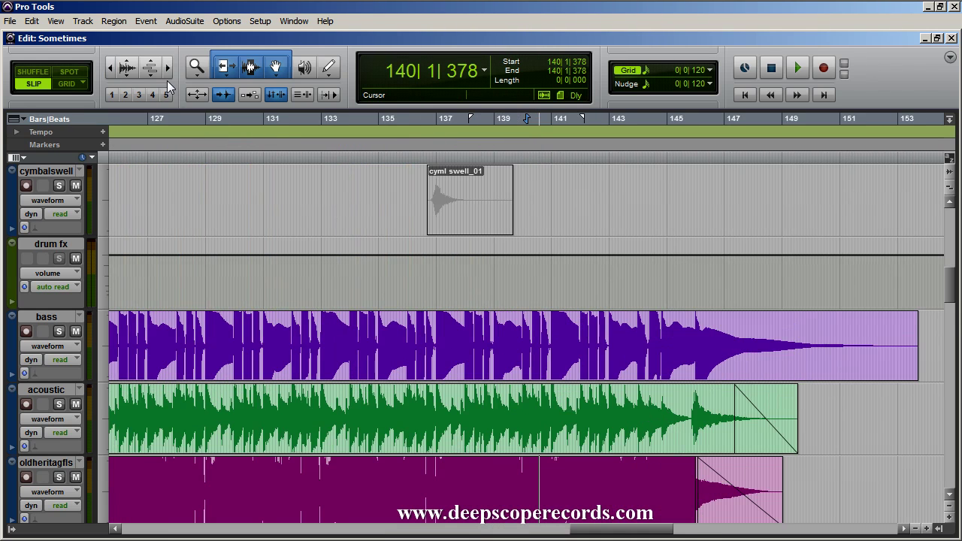
click(167, 68)
click(167, 68)
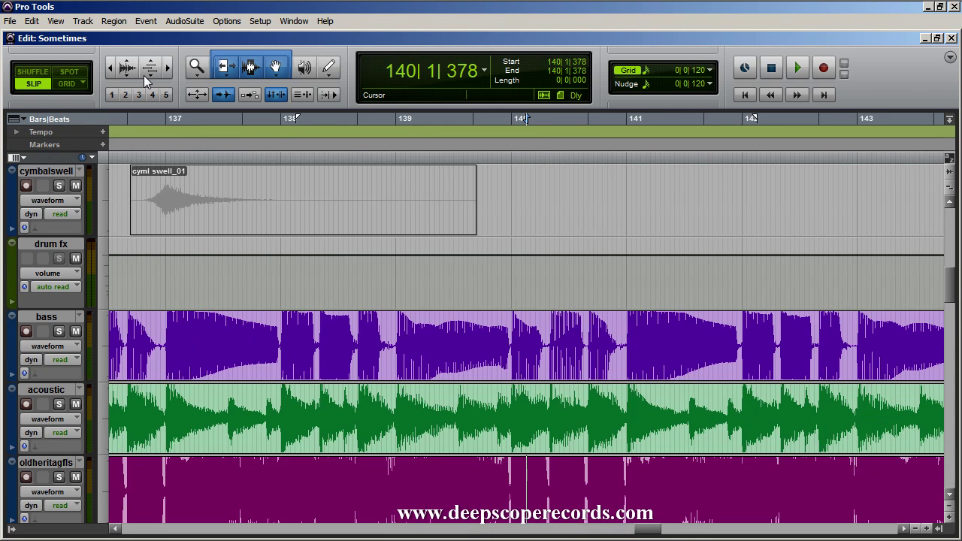
click(735, 532)
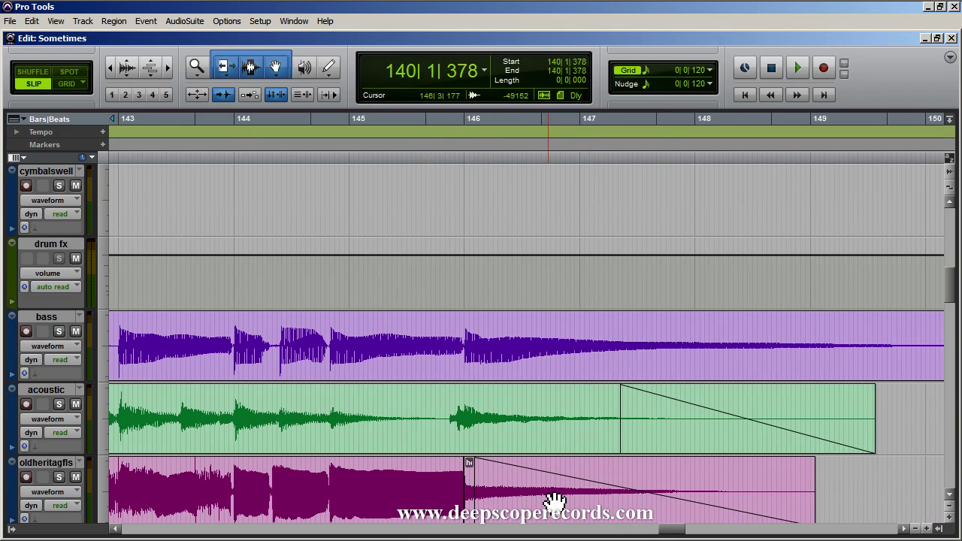
click(479, 415)
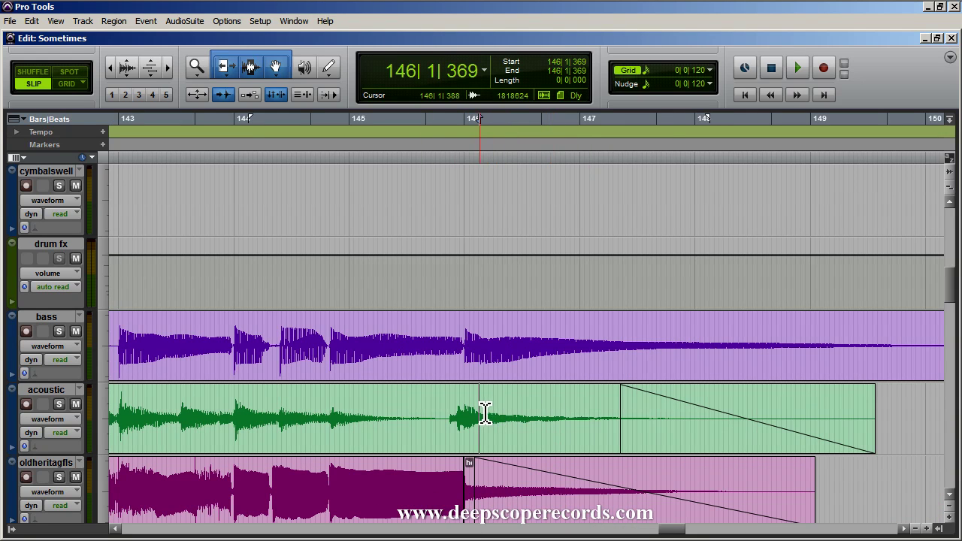
key(Tab)
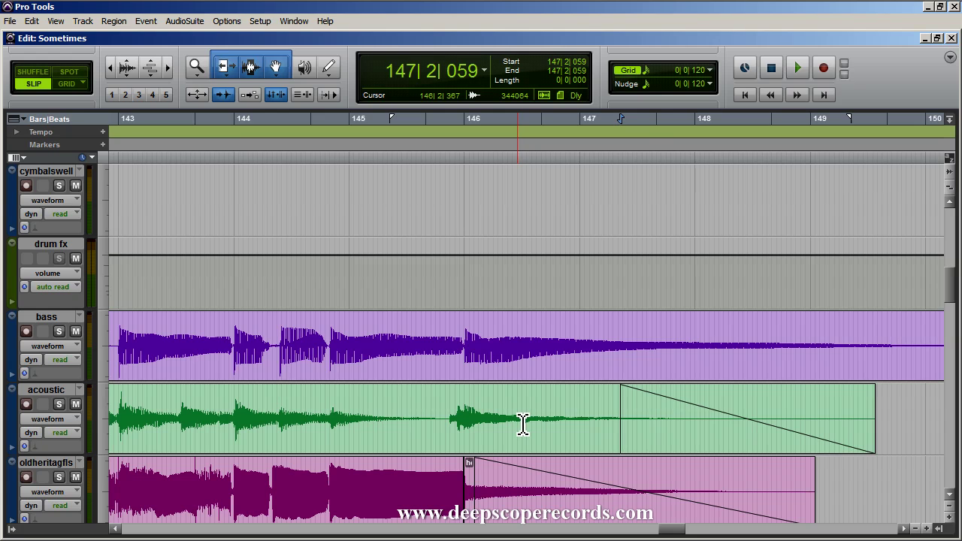
key(Tab)
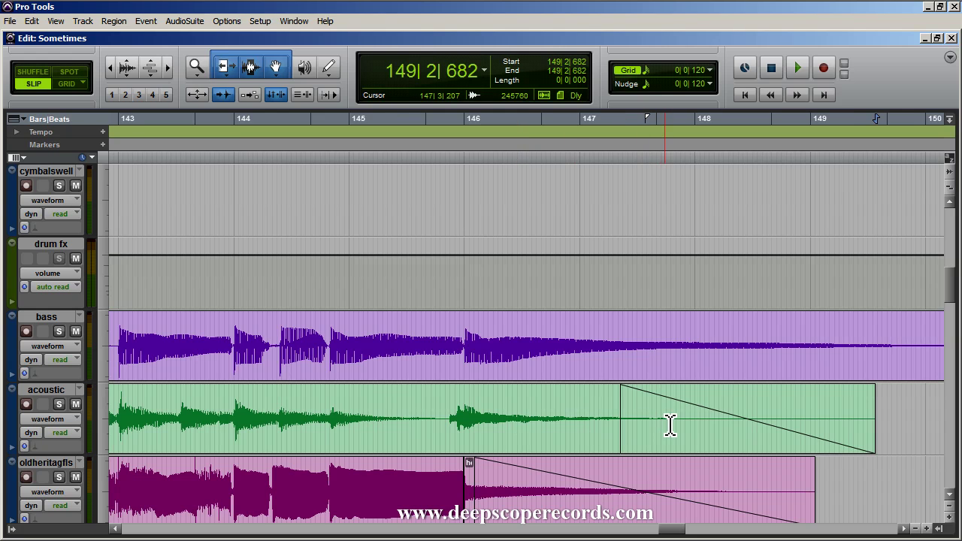
key(ctrl+Tab)
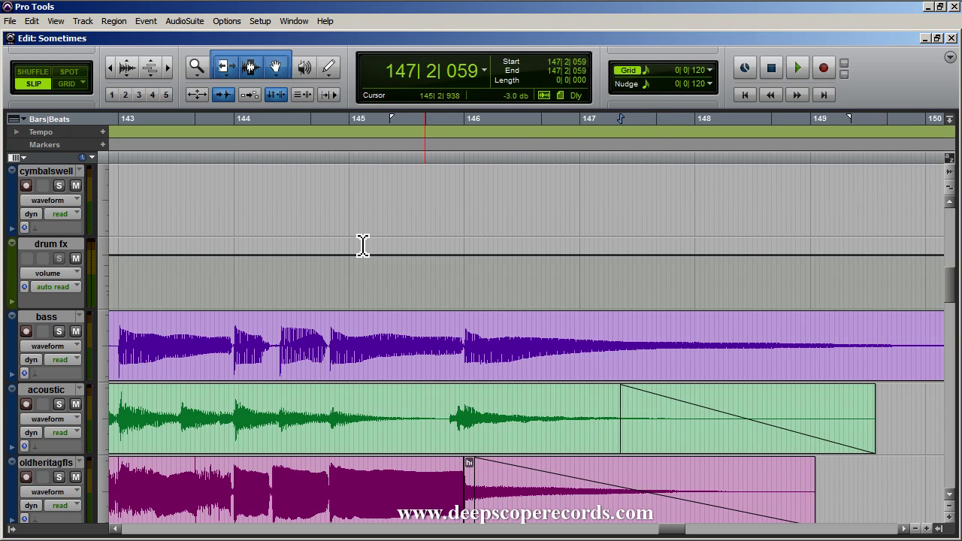
- Split the bass region at the note transient at 144|1|017
click(225, 350)
key(Tab)
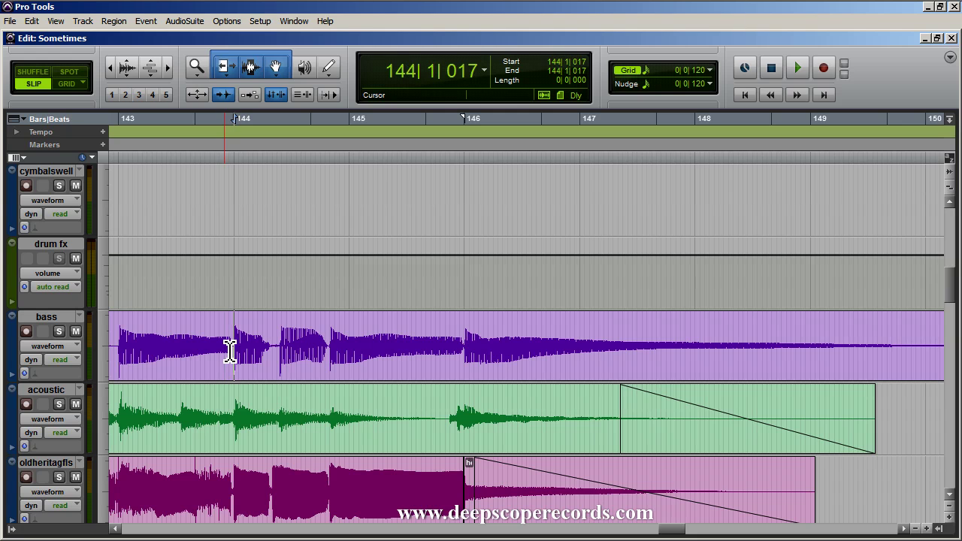
key(ctrl+e)
- Extend the start of the split bass region earlier, crossfade the edit from 143|3|613 to 143|3|660, and place the cursor at the crossfade's start
click(169, 67)
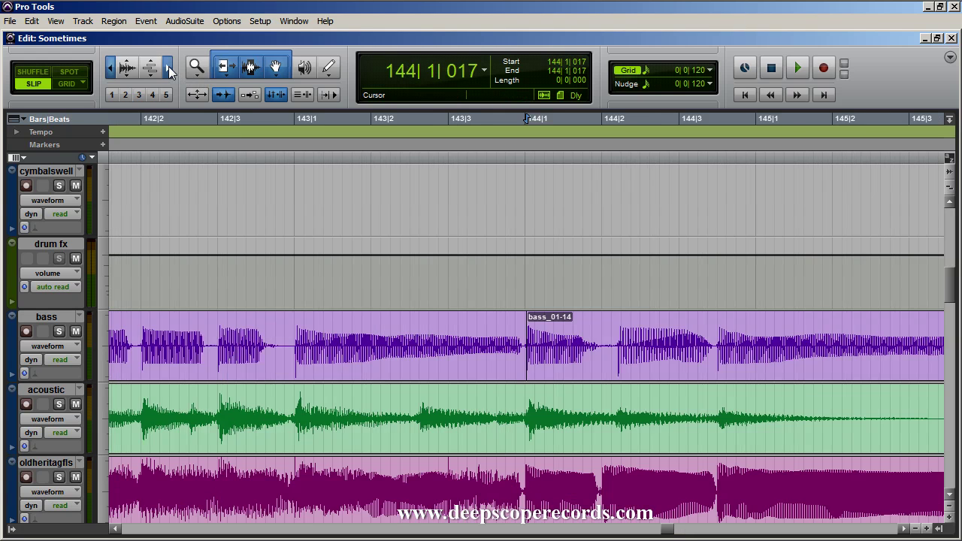
click(168, 67)
drag(530, 366, 476, 375)
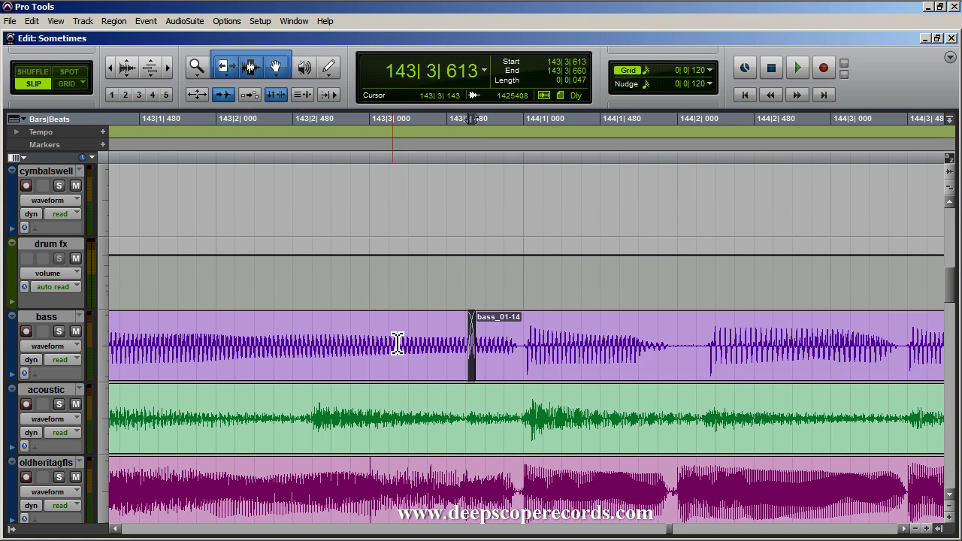
click(389, 342)
key(Tab)
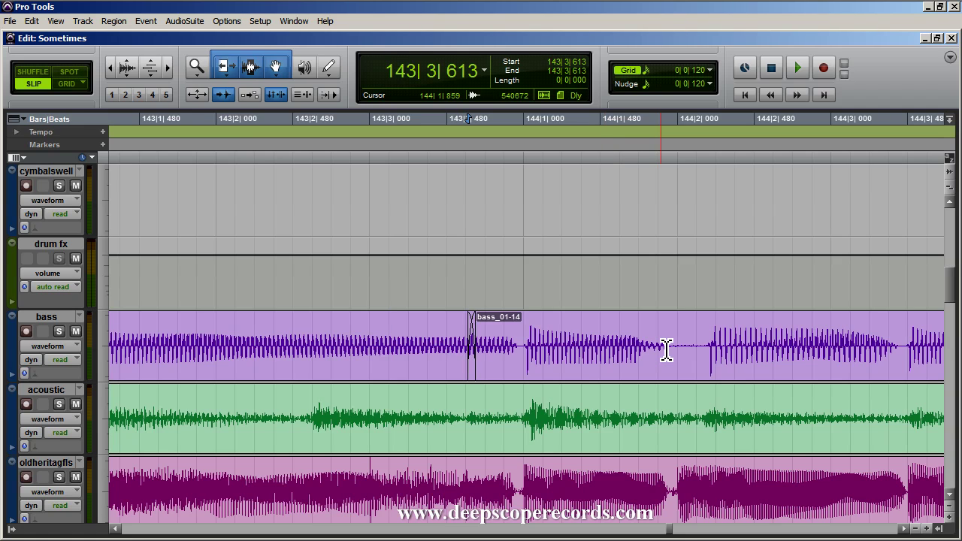
- Replace the short bass crossfade before bar 144 with a longer one spanning 143|3|359 to 143|3|913
click(473, 350)
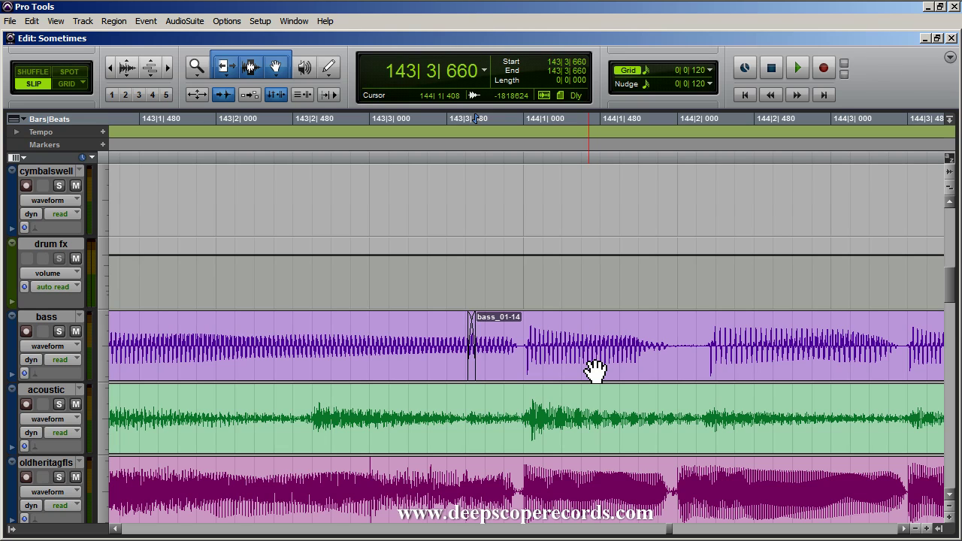
shift+click(472, 374)
key(Delete)
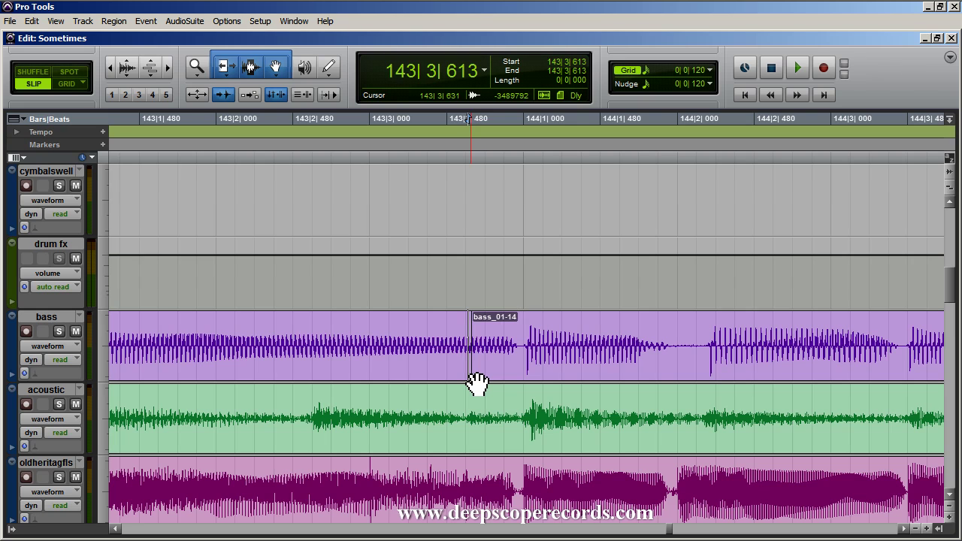
drag(476, 385, 520, 380)
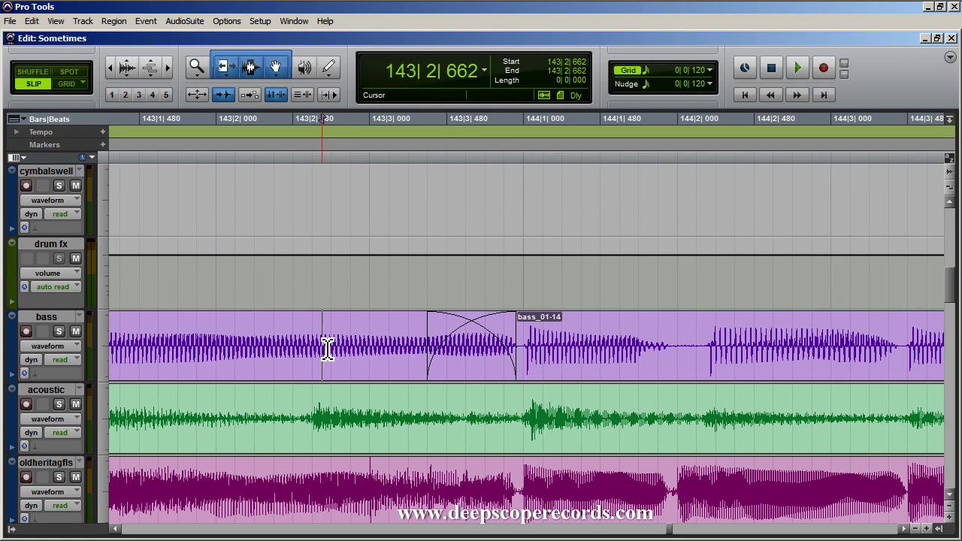
- Step the edit cursor from 143|2|662 through the bass track's crossfade and note transients to 144|2|204
key(Tab)
key(Tab)
key(Tab)
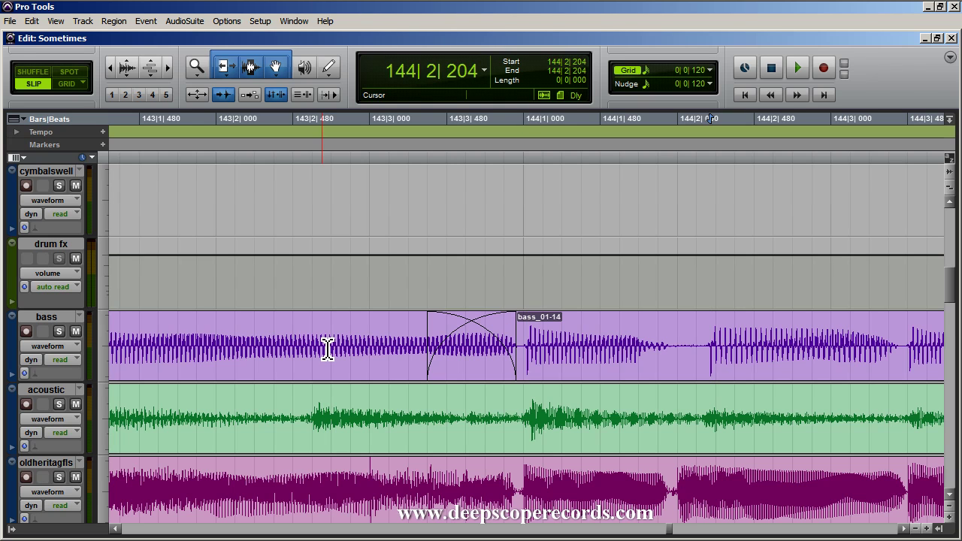
- Switch Tab to Transients off and back on, and show and hide the track and group lists
click(111, 68)
click(111, 68)
click(111, 68)
click(112, 68)
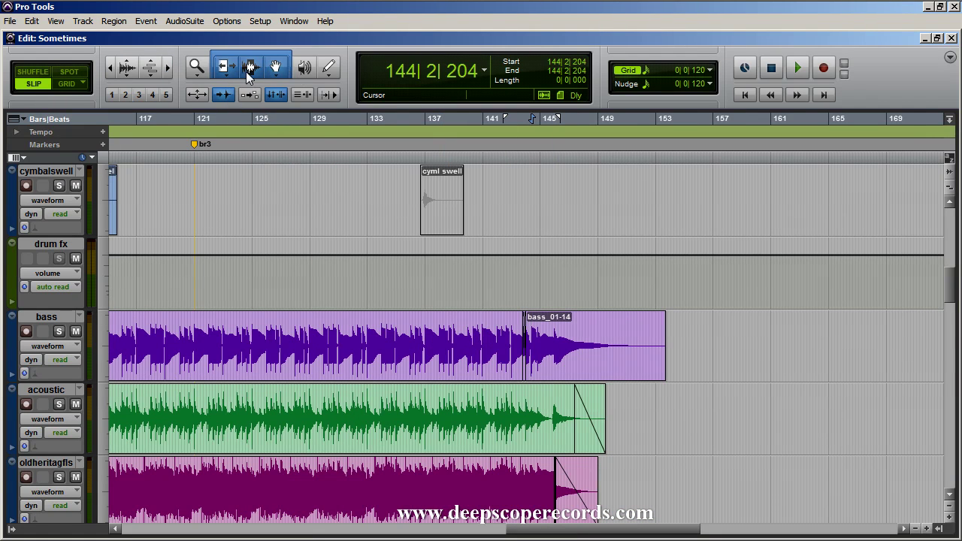
click(224, 95)
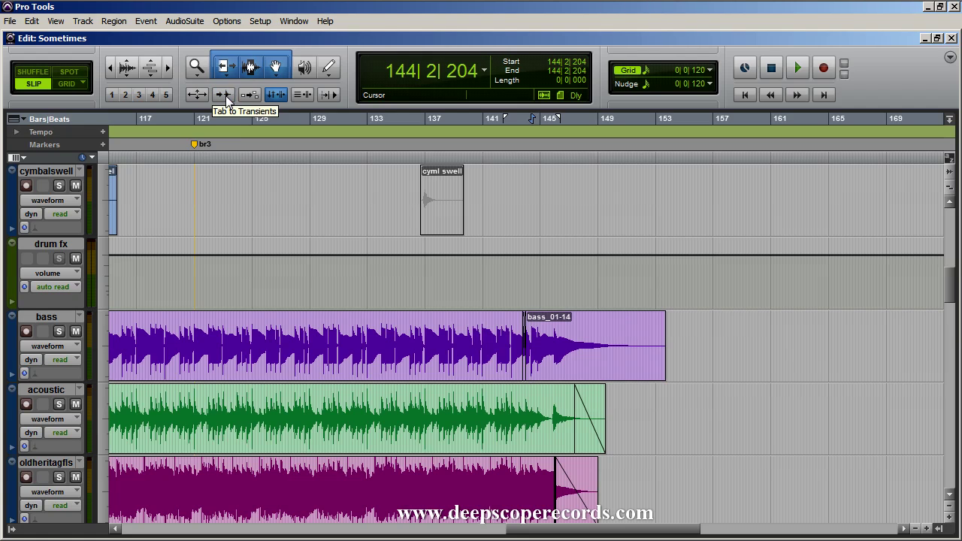
click(223, 94)
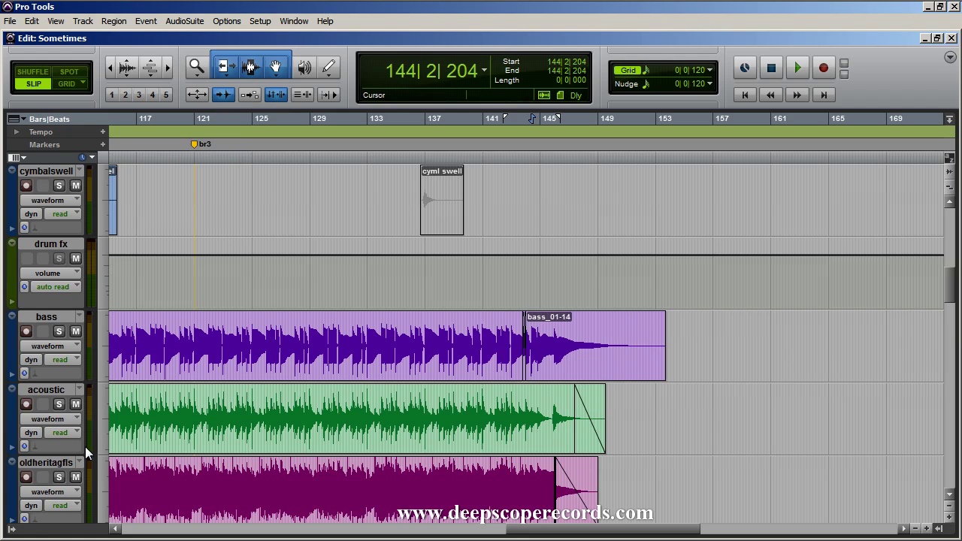
click(10, 529)
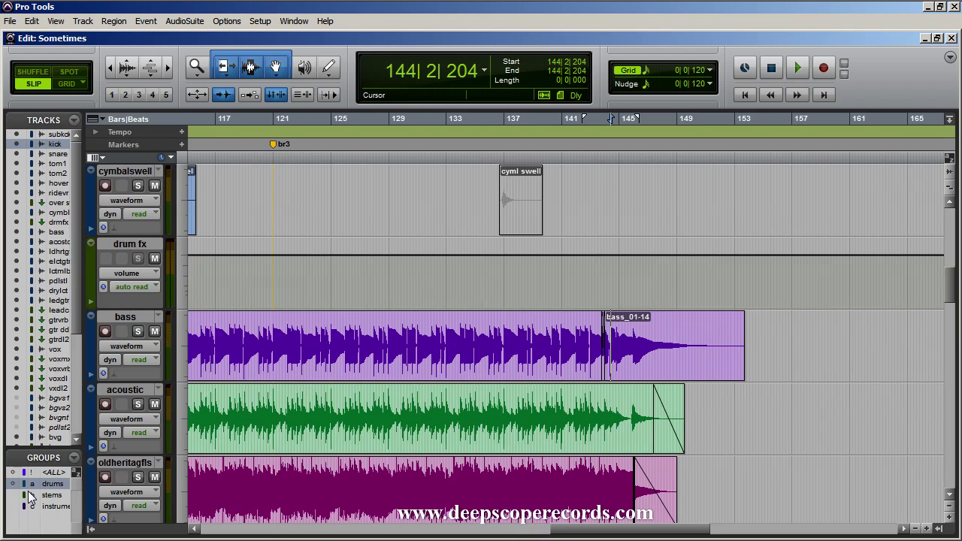
click(91, 530)
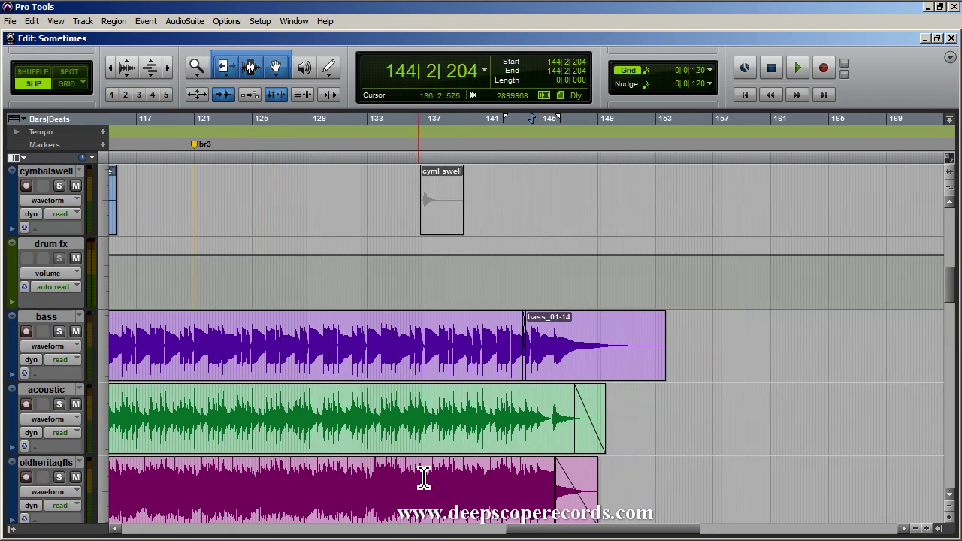
- From 129|1|009 on the bass track, step forward through the note transients to 130|1|013 and back to 128|1|012
click(310, 334)
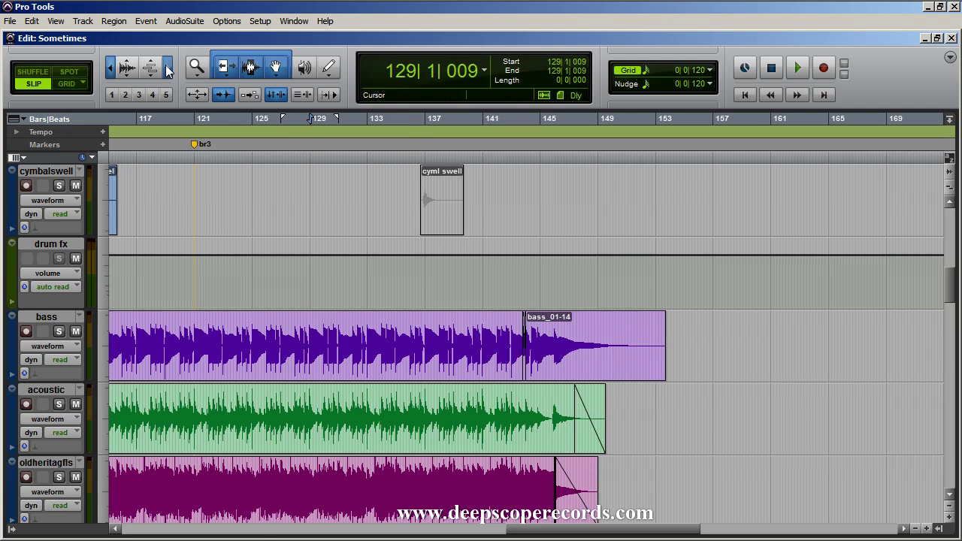
click(167, 67)
click(167, 68)
click(166, 68)
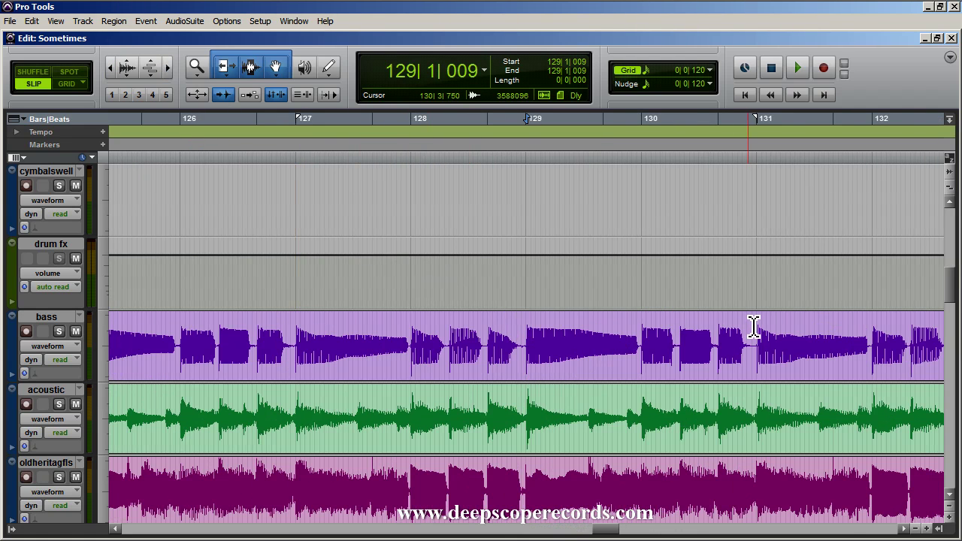
key(Tab)
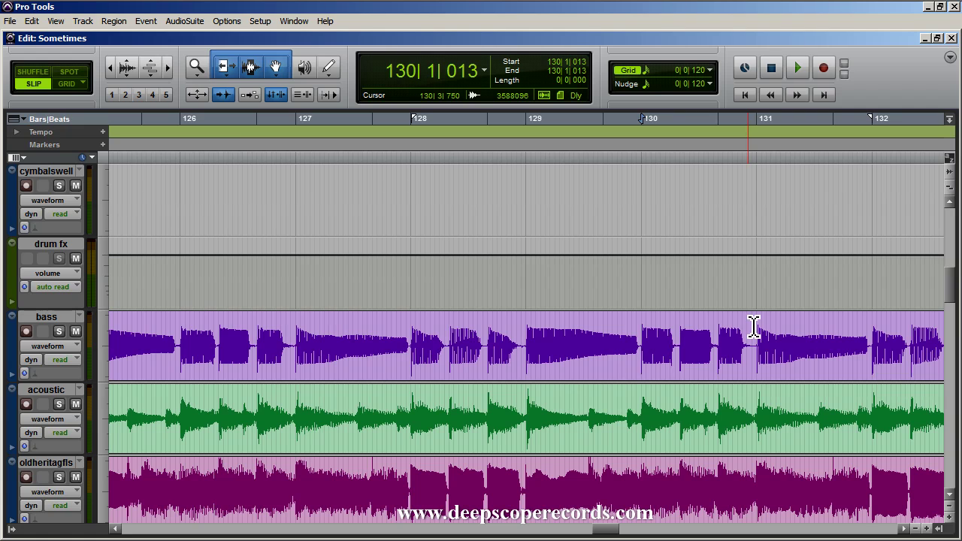
key(ctrl+Tab)
key(ctrl+Tab)
key(ctrl+Tab)
key(ctrl+Tab)
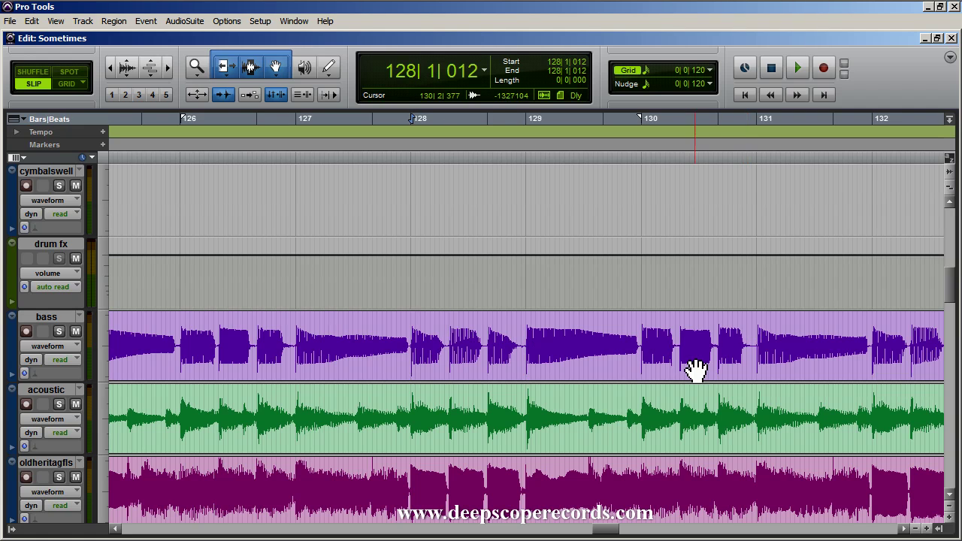
- Select the long bass region, jump to the crossfade start at 143|3|359, and step from 145|1|959 to the transient at 146|1|011
click(688, 372)
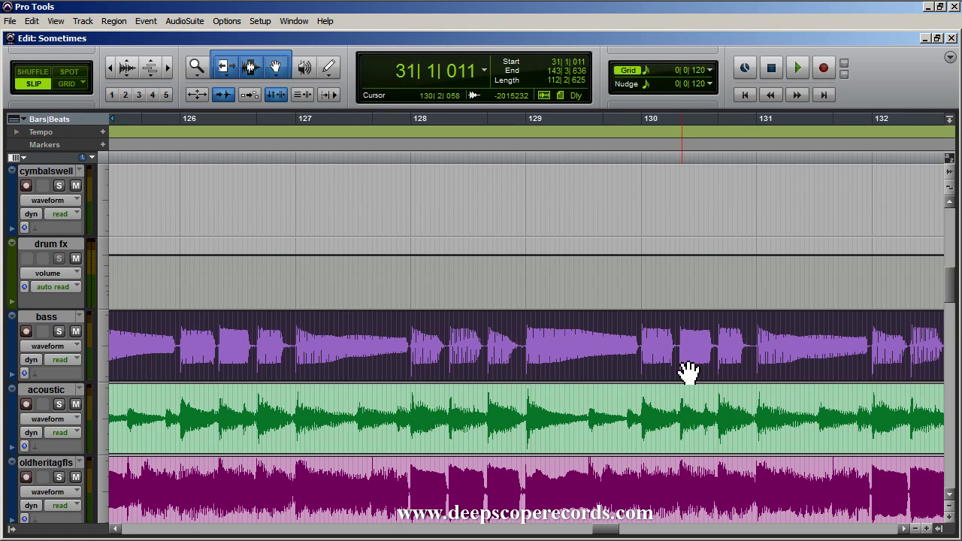
key(Tab)
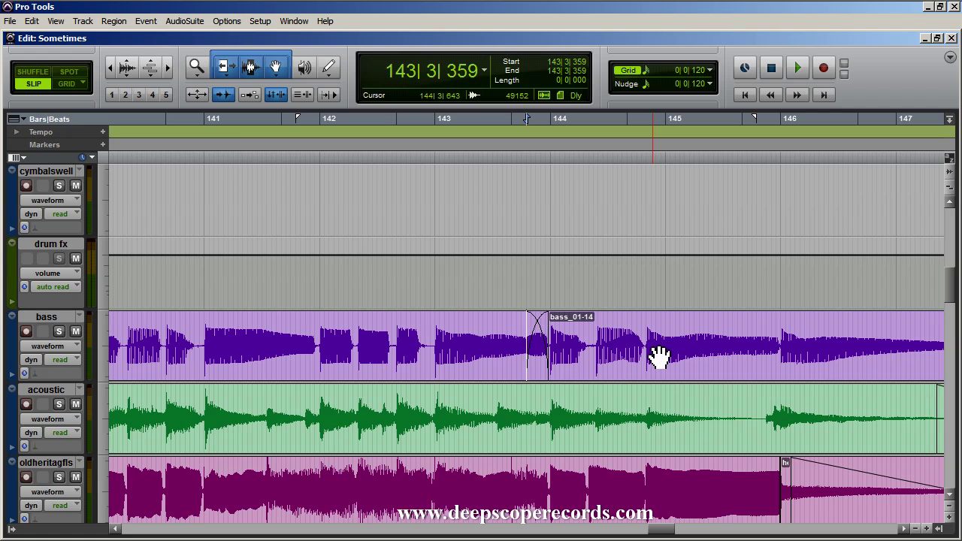
click(740, 337)
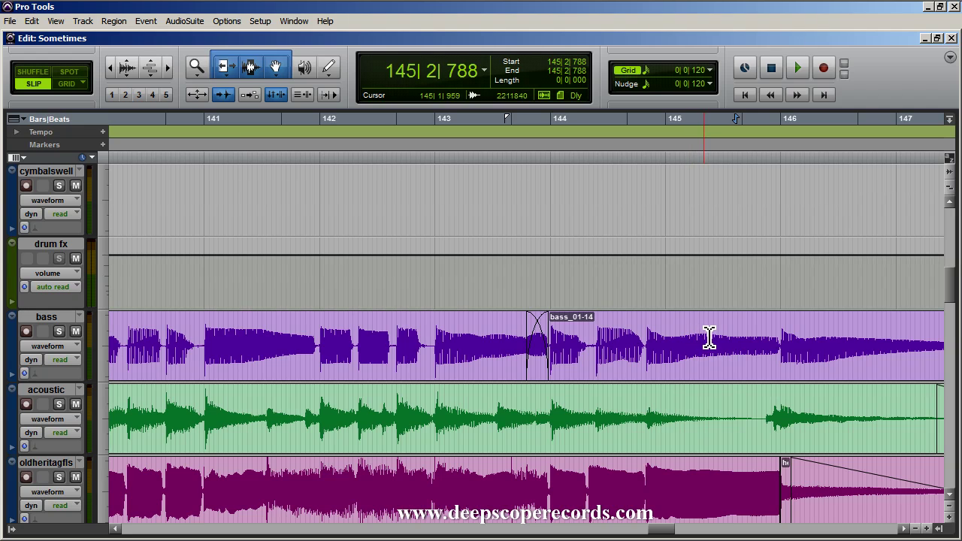
click(708, 338)
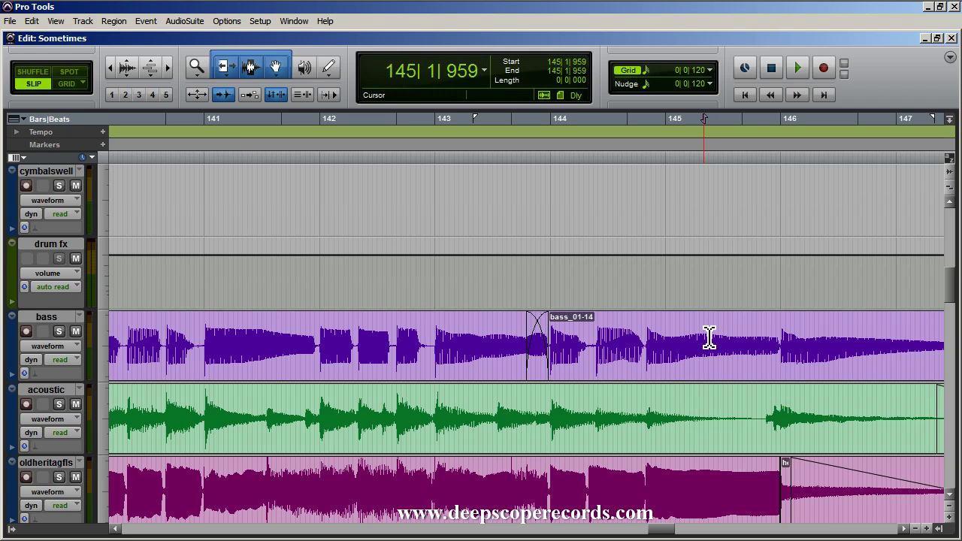
key(Tab)
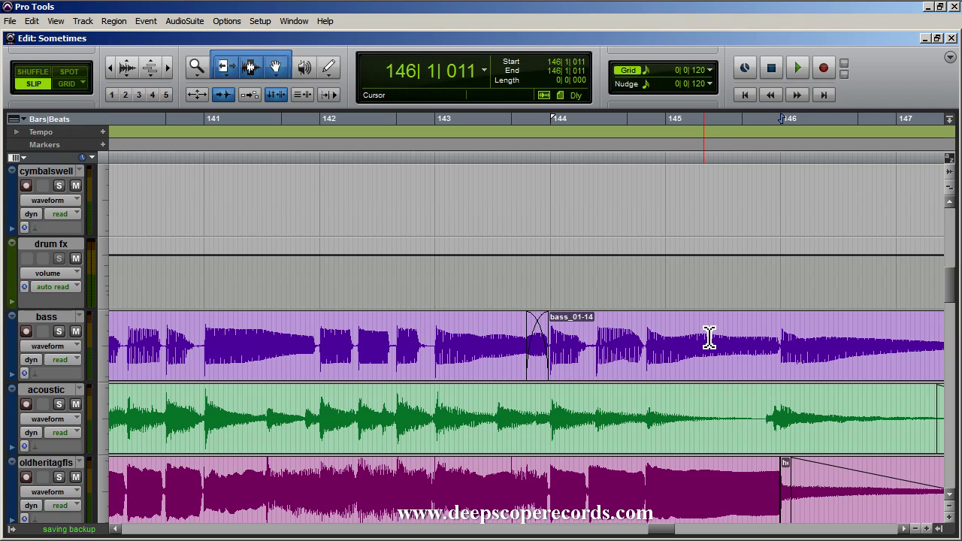
key(Tab)
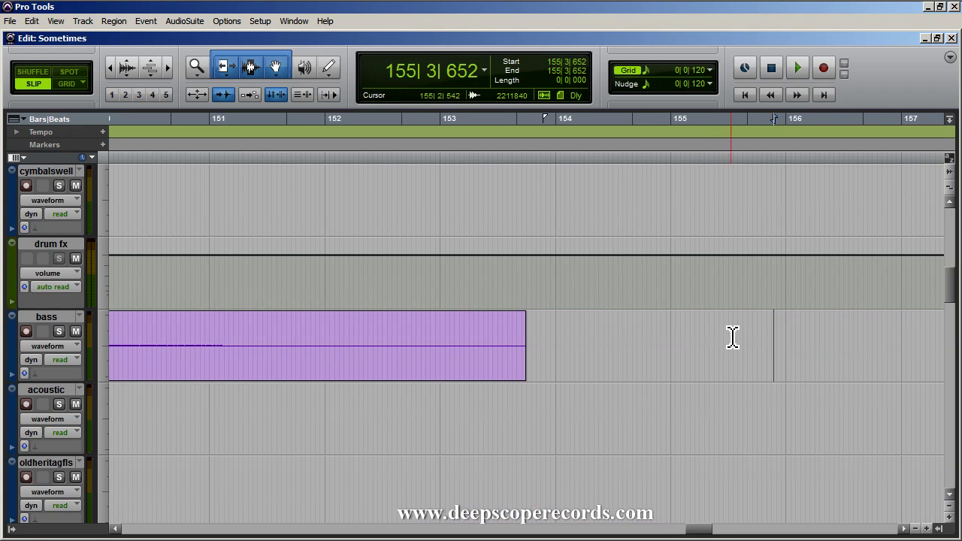
- Trim the end of the last bass region back to 152|1|079 and place the cursor in the empty space after it
click(409, 339)
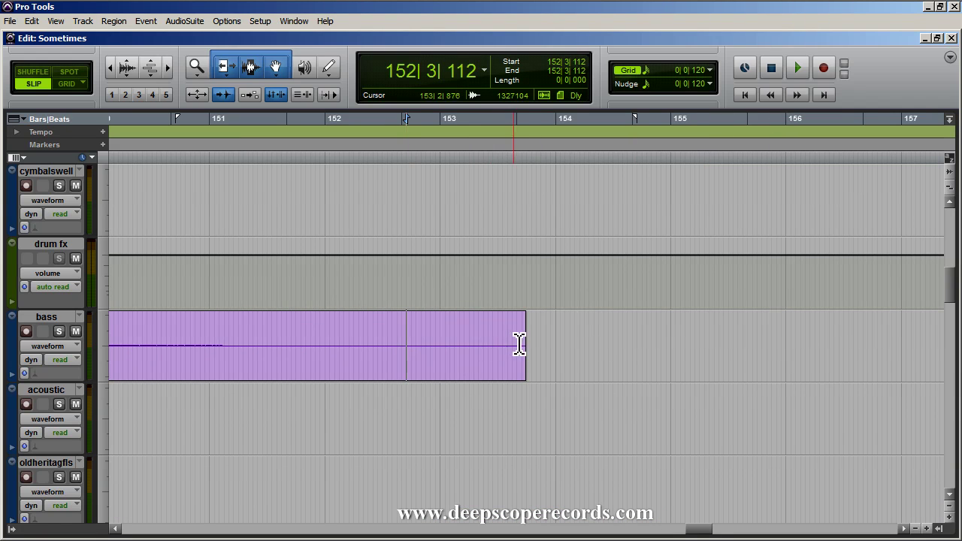
drag(524, 340, 336, 338)
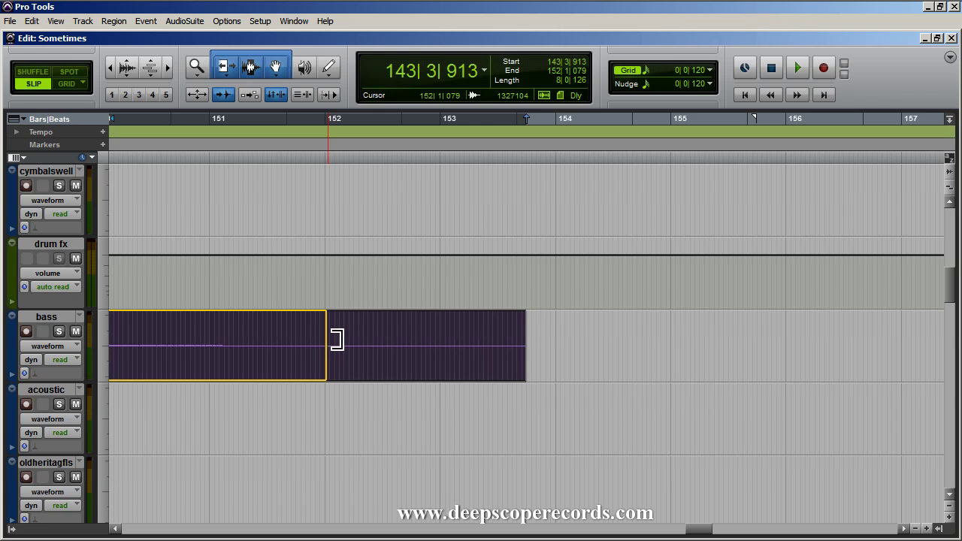
click(416, 340)
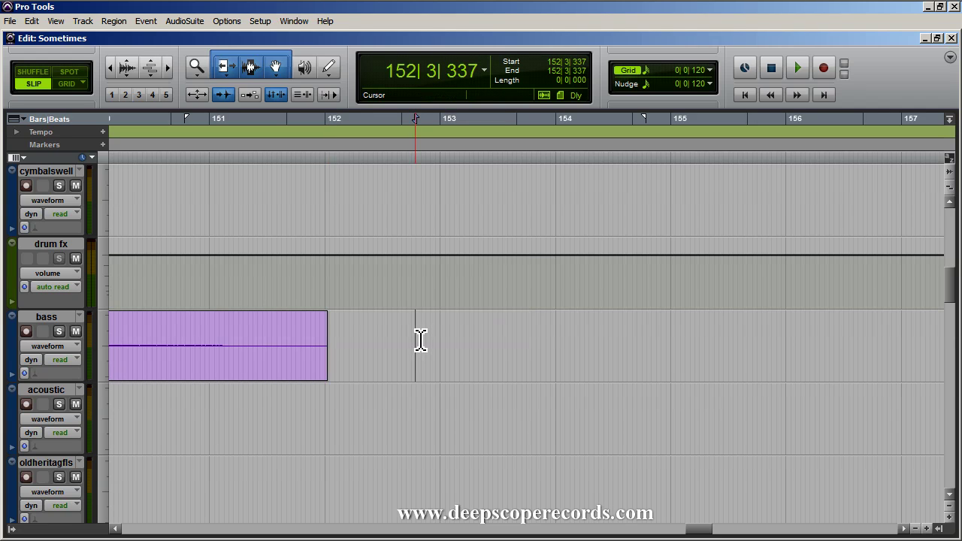